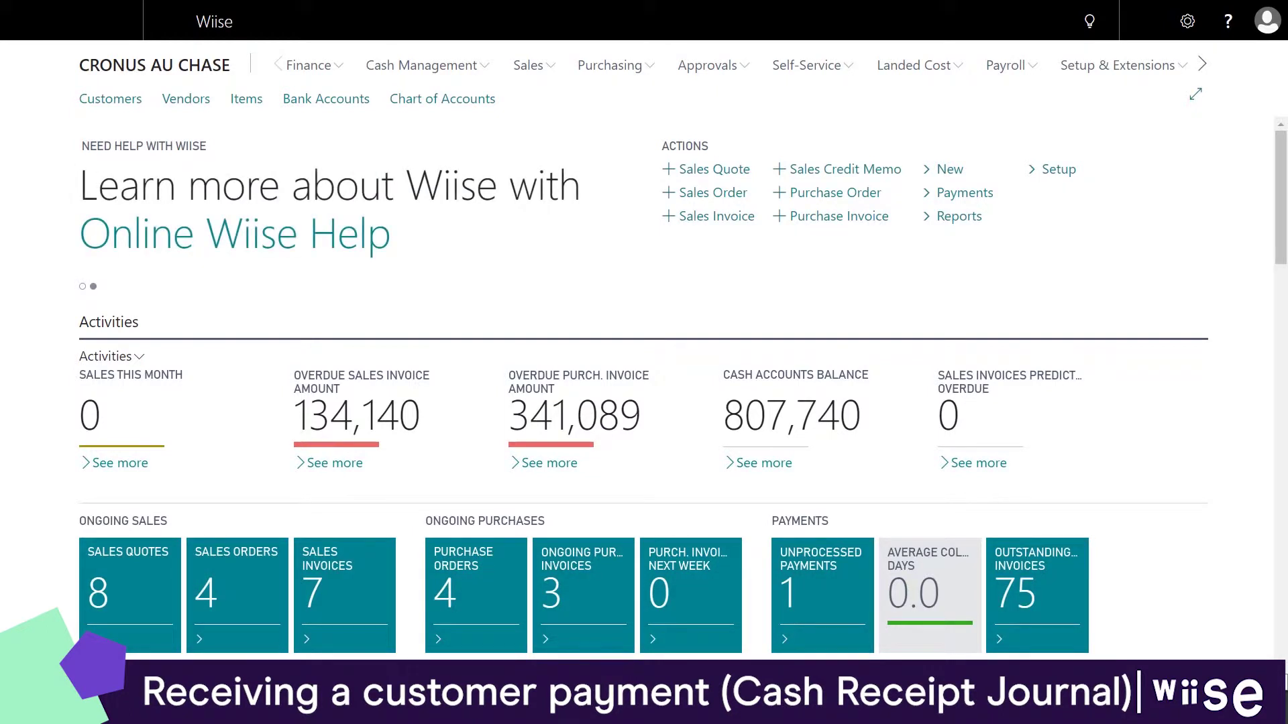
# - Examine the open customer ledger entries behind School of Fine Art's balance, including the selected entry's details
pyautogui.click(110, 99)
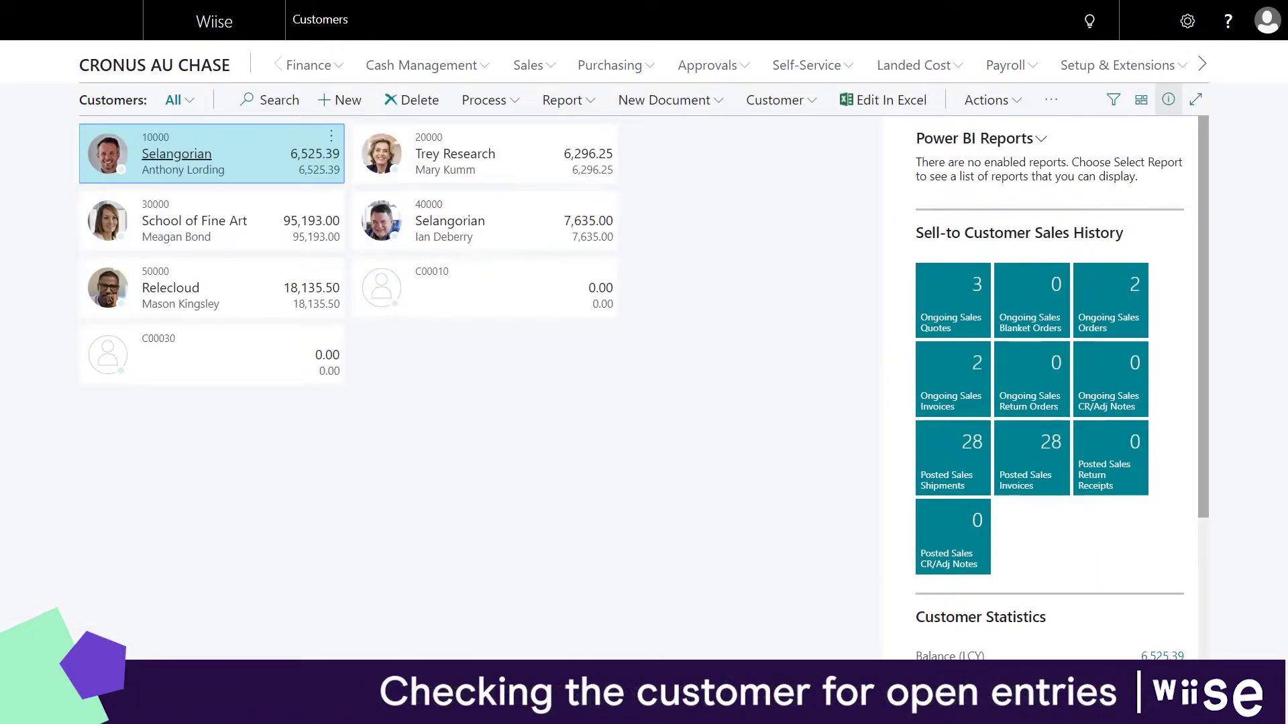
pyautogui.scroll(-5, 1049, 403)
pyautogui.click(242, 229)
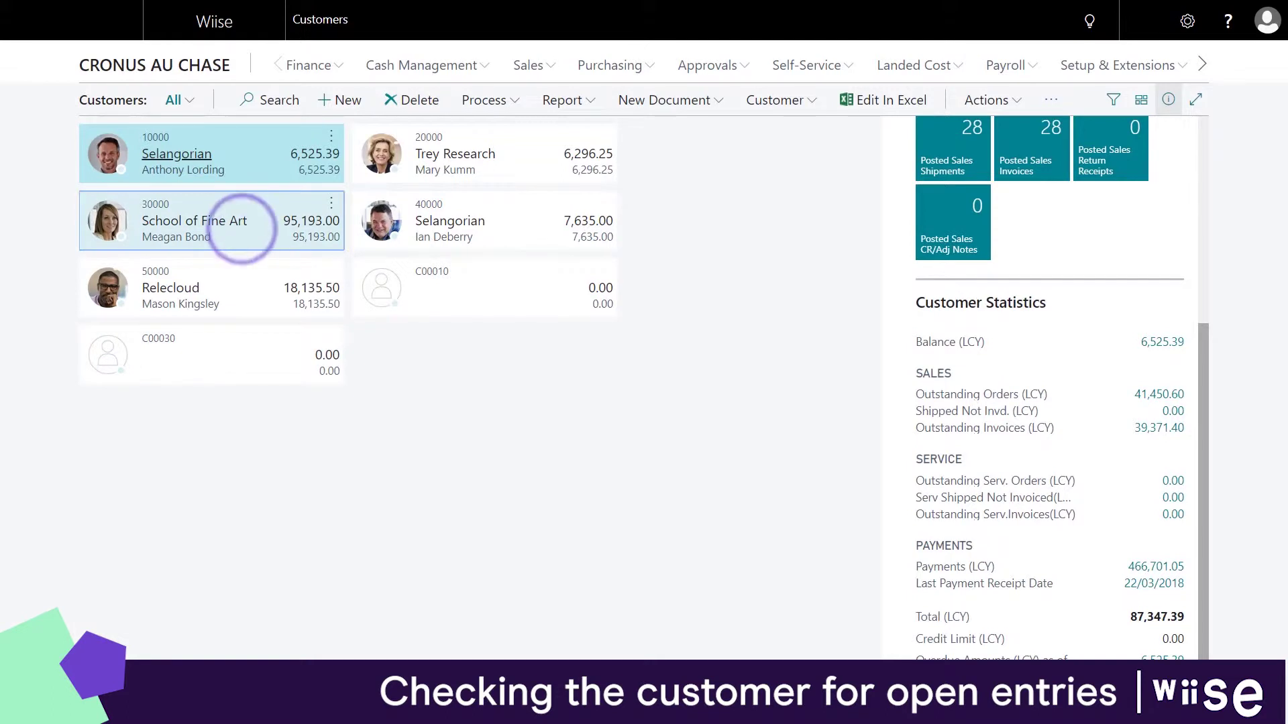
pyautogui.click(1157, 340)
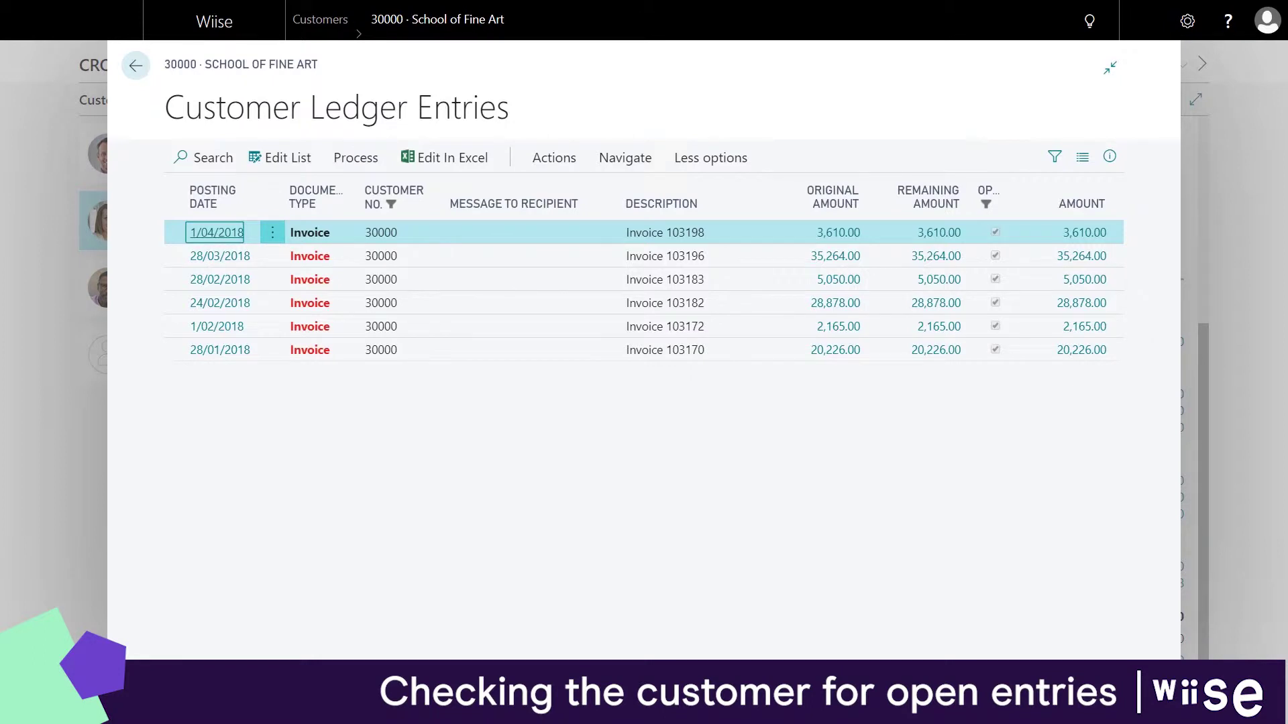
pyautogui.click(1109, 156)
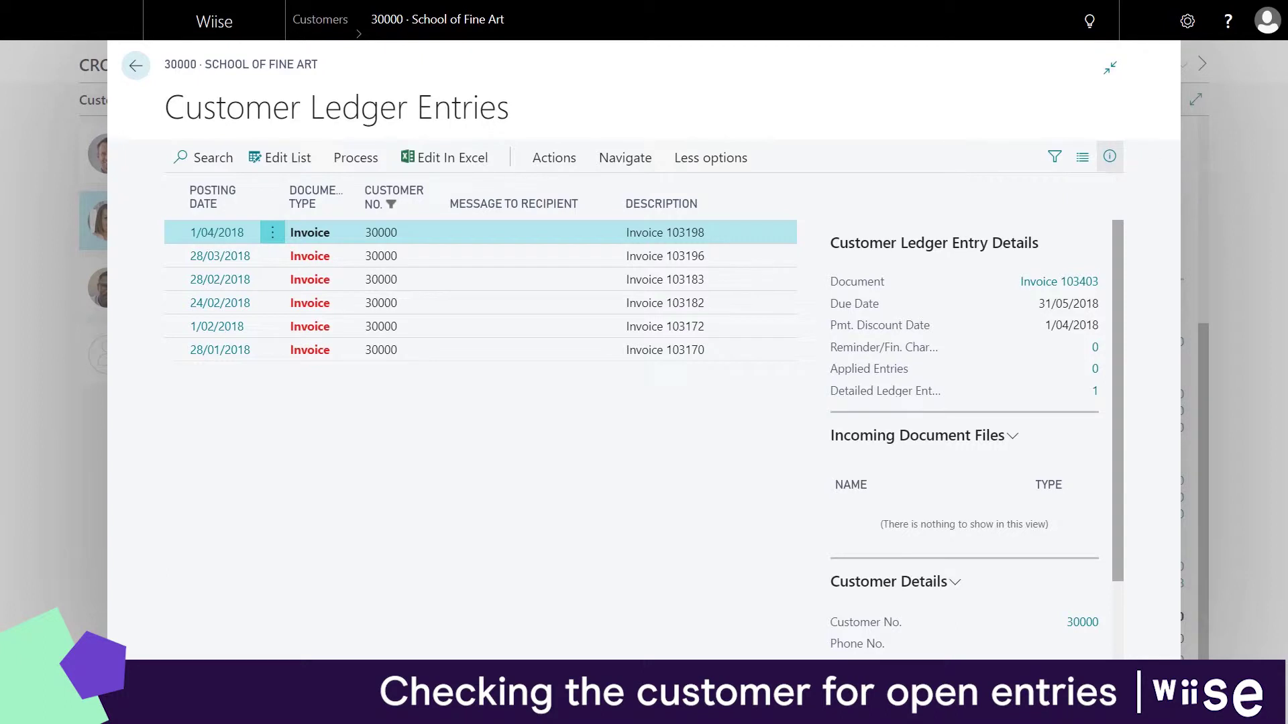
pyautogui.click(1109, 156)
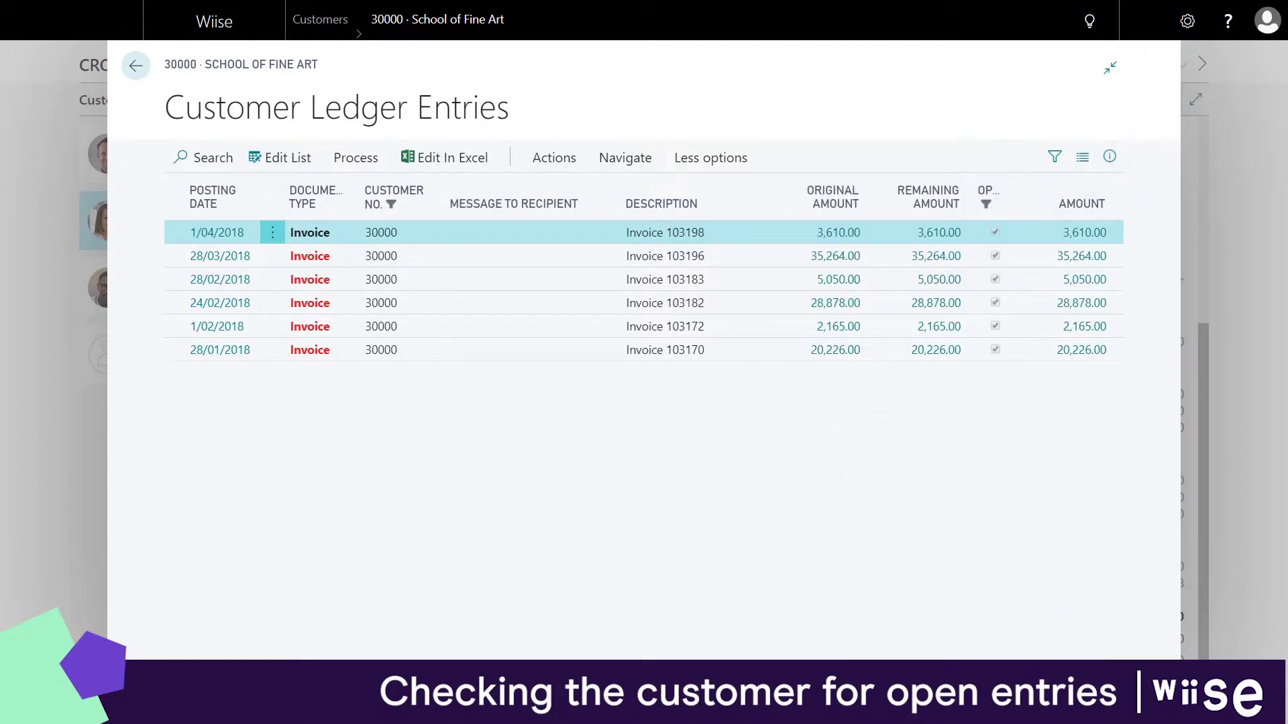
pyautogui.moveTo(989, 197)
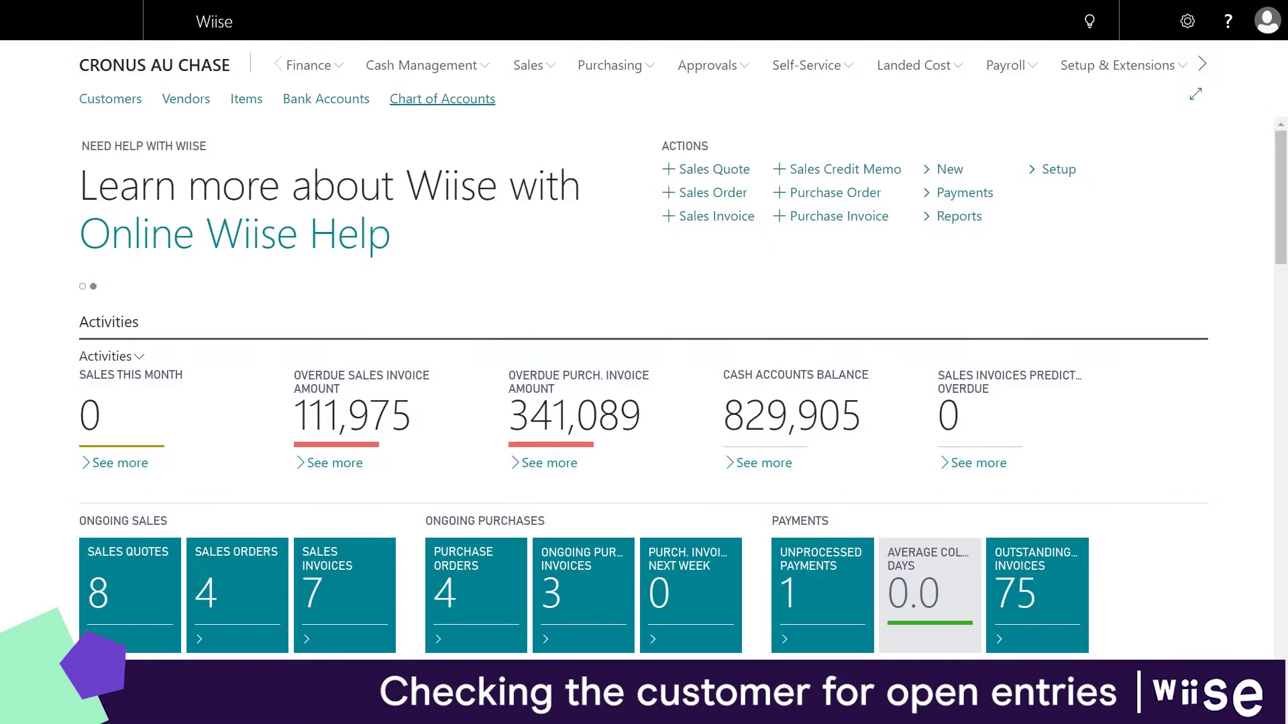
# - Open the GENERAL batch of the cash receipt journals and return to the list of batches
pyautogui.click(461, 64)
pyautogui.click(167, 98)
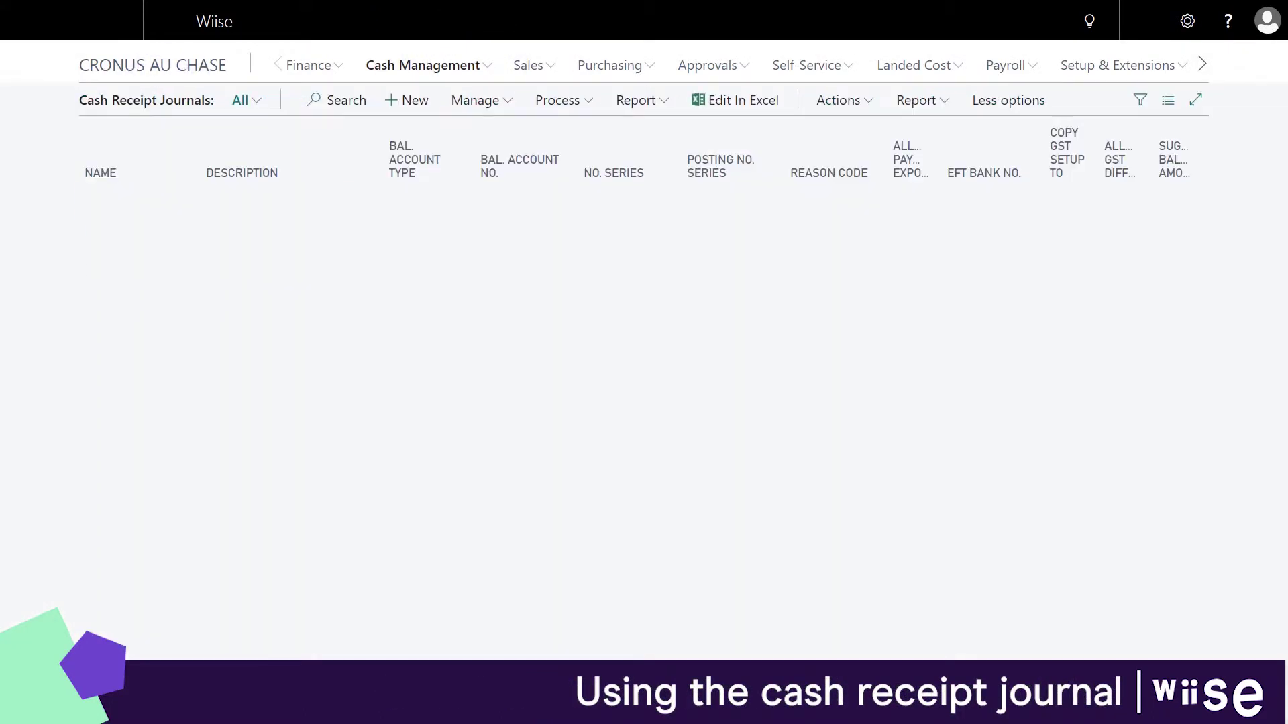
pyautogui.click(101, 233)
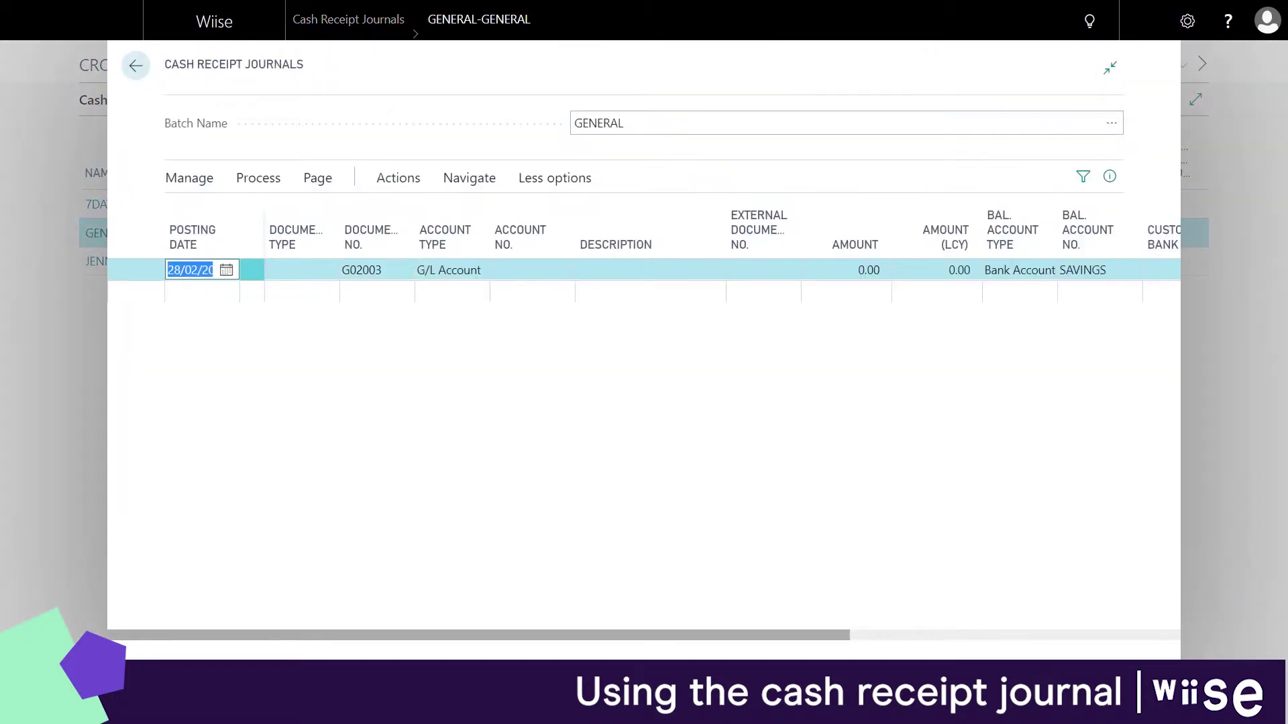
pyautogui.click(52, 374)
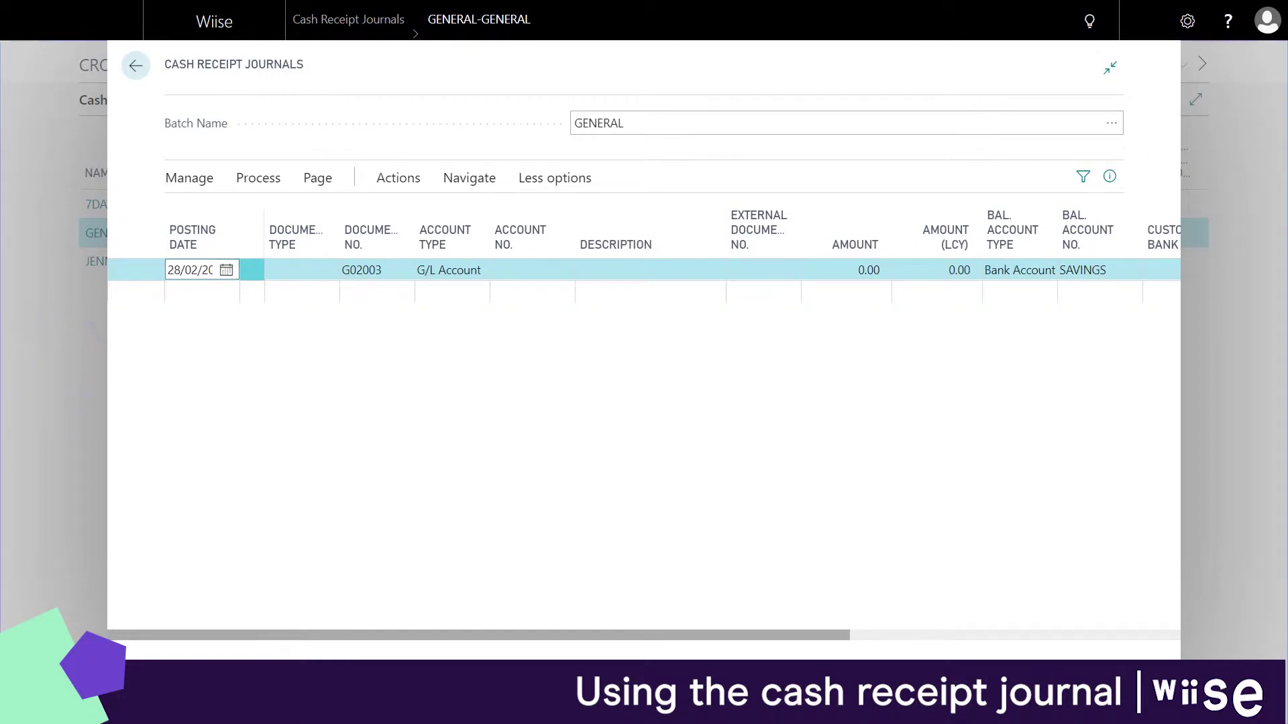
pyautogui.click(173, 67)
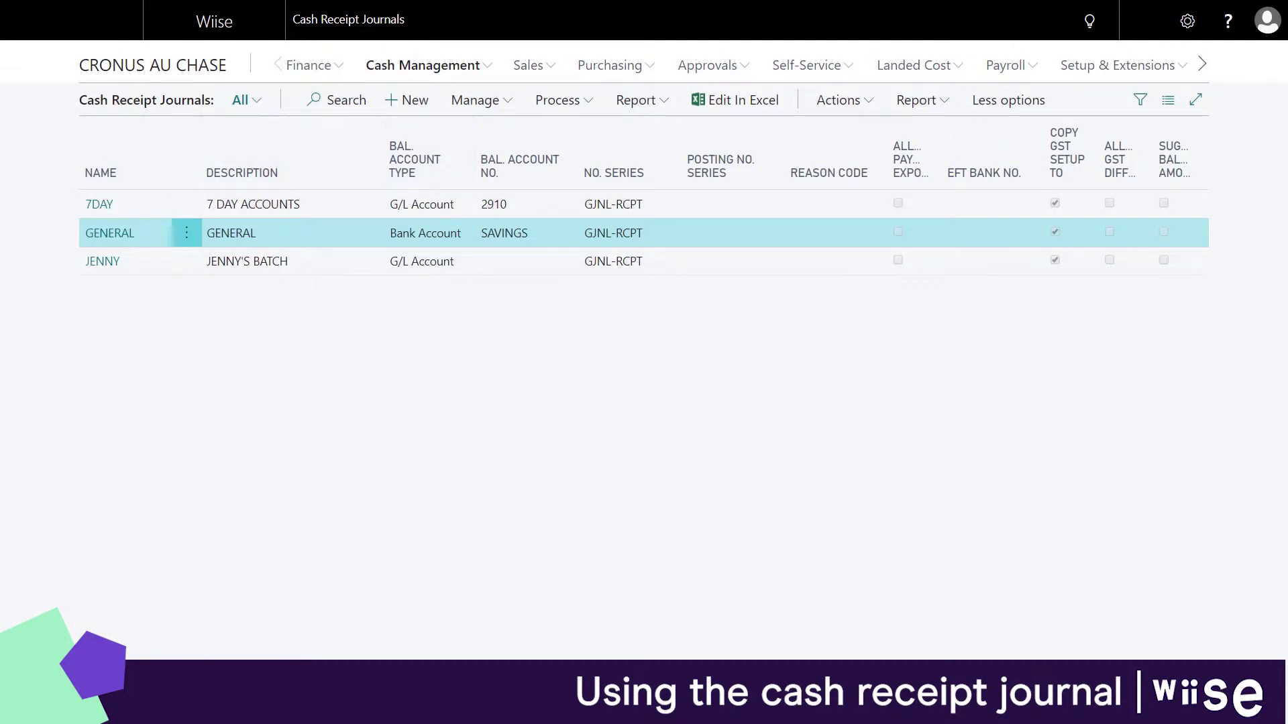
# - Create a new cash receipt journal batch named 7day with the description "7 DAY ACCOUNTS"
pyautogui.click(1111, 122)
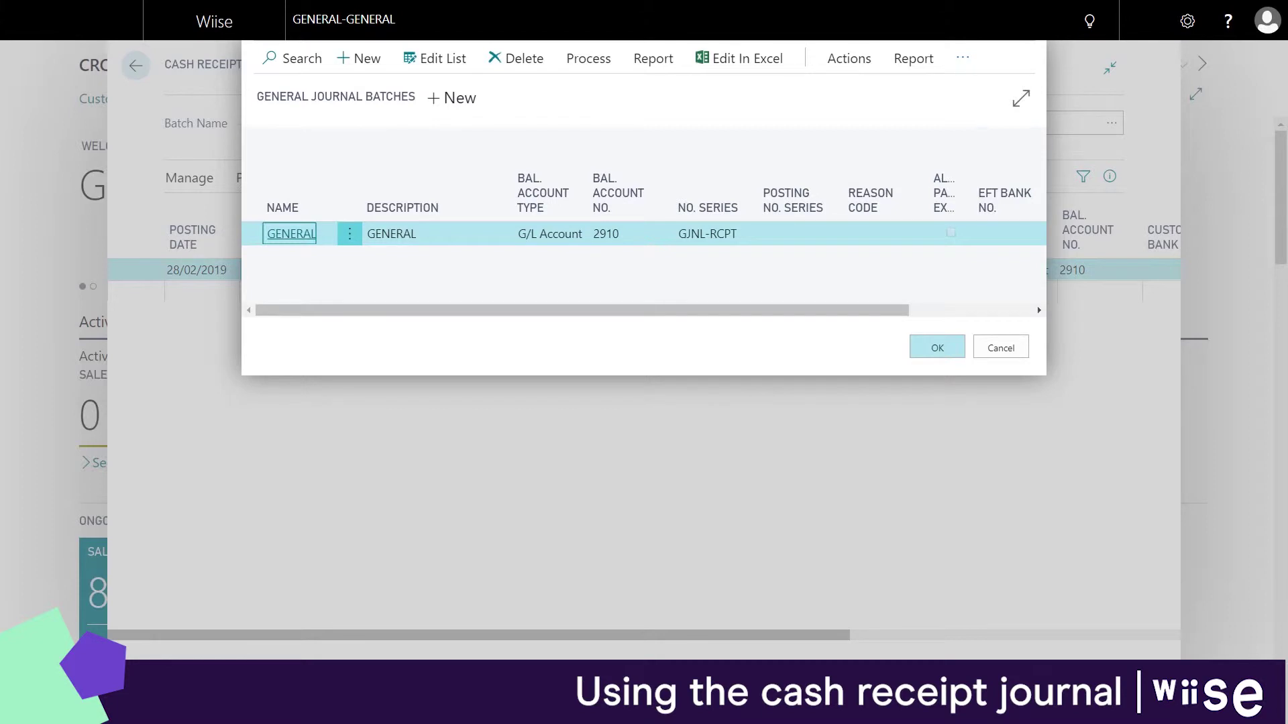
pyautogui.click(452, 98)
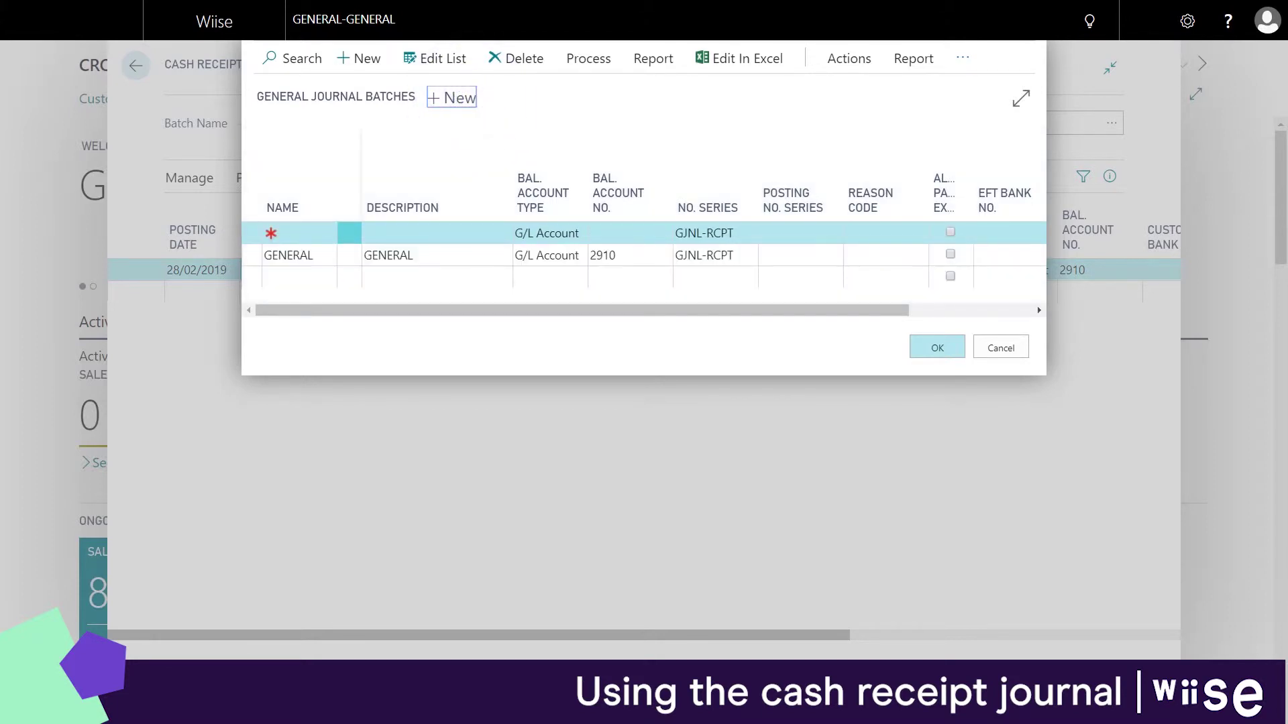
pyautogui.click(295, 235)
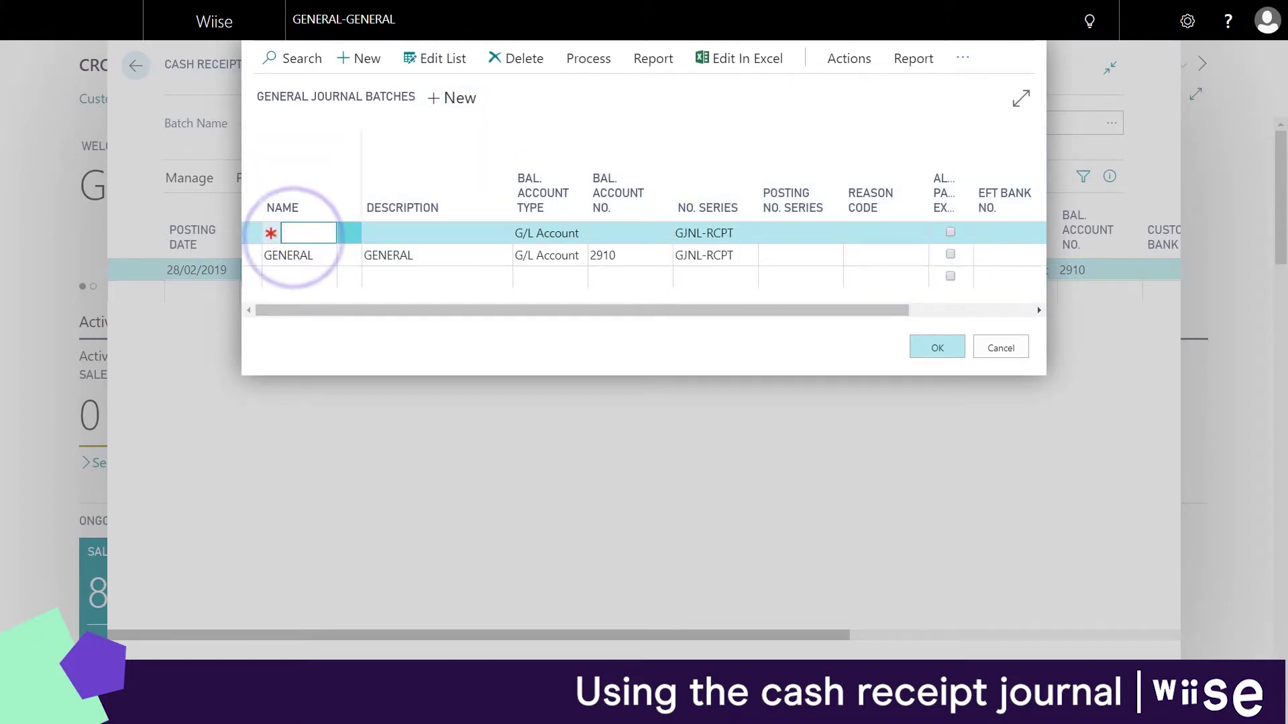
pyautogui.write('7day')
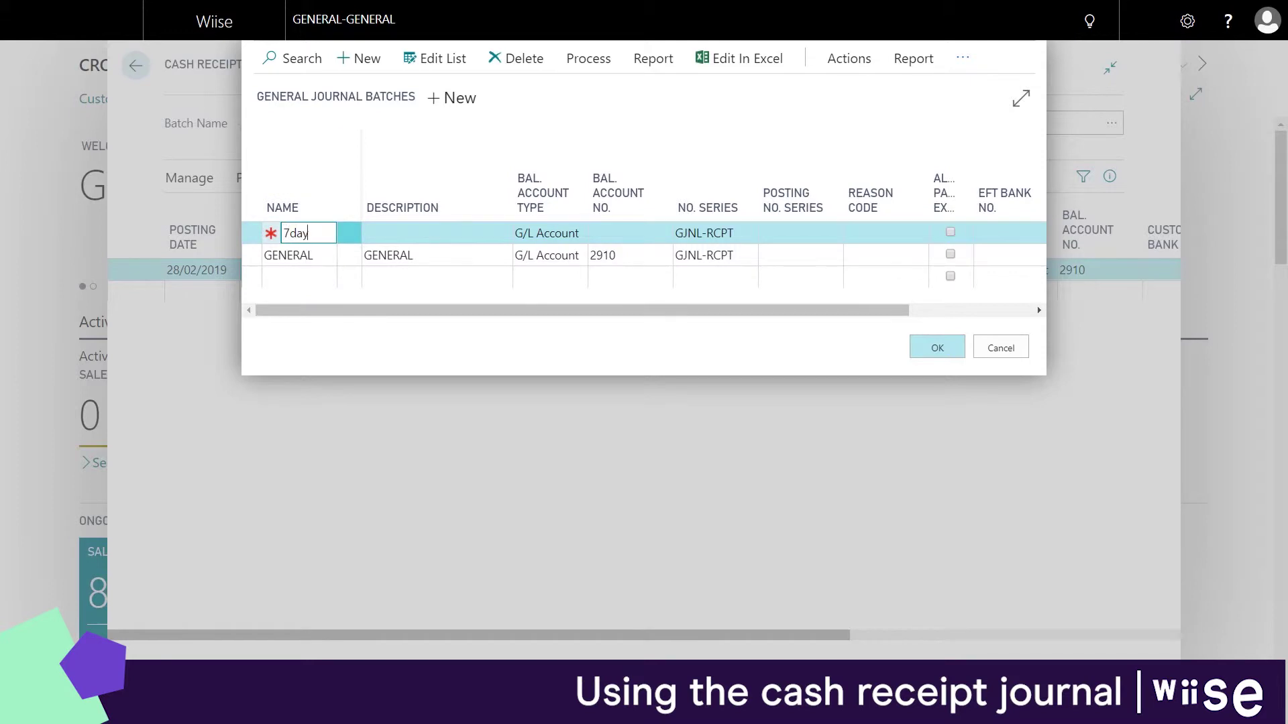
pyautogui.click(436, 232)
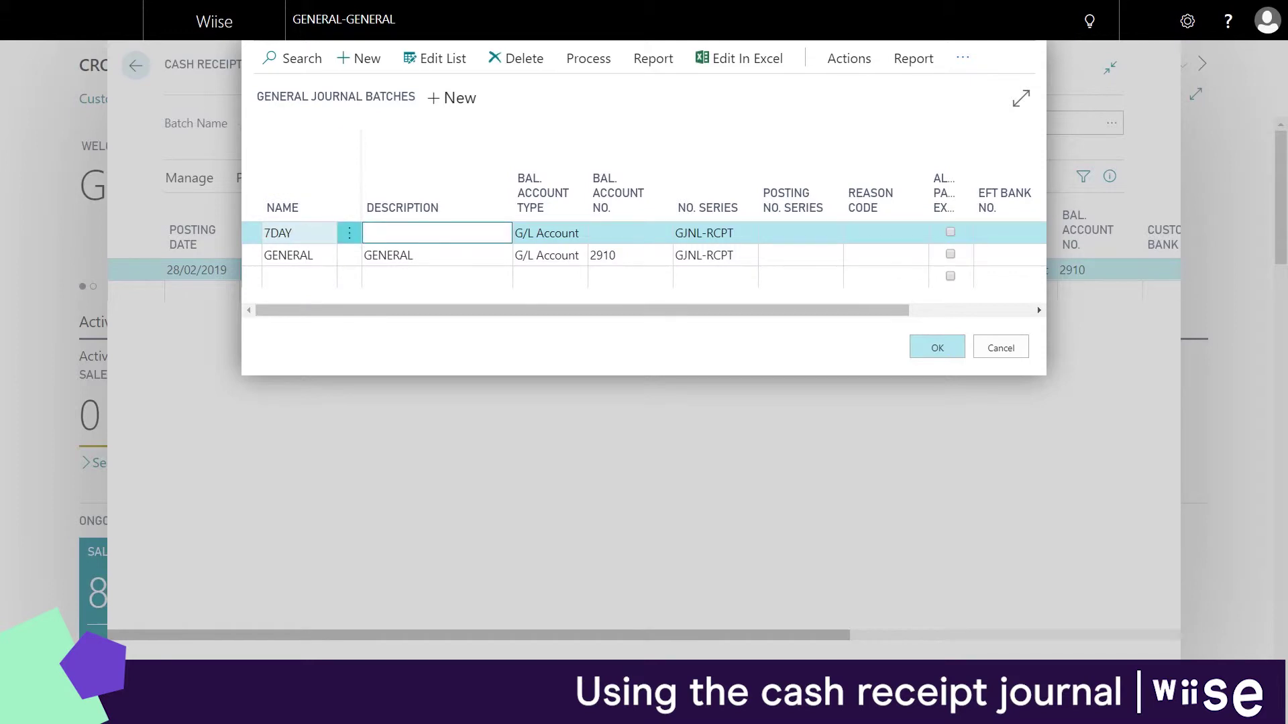
pyautogui.write('7 DAY ACCOUNTS')
# - Set the 7DAY batch's balancing account to 2910, keeping its balancing account type and number series
pyautogui.press('Tab')
pyautogui.press('Tab')
pyautogui.write('2910')
pyautogui.press('Tab')
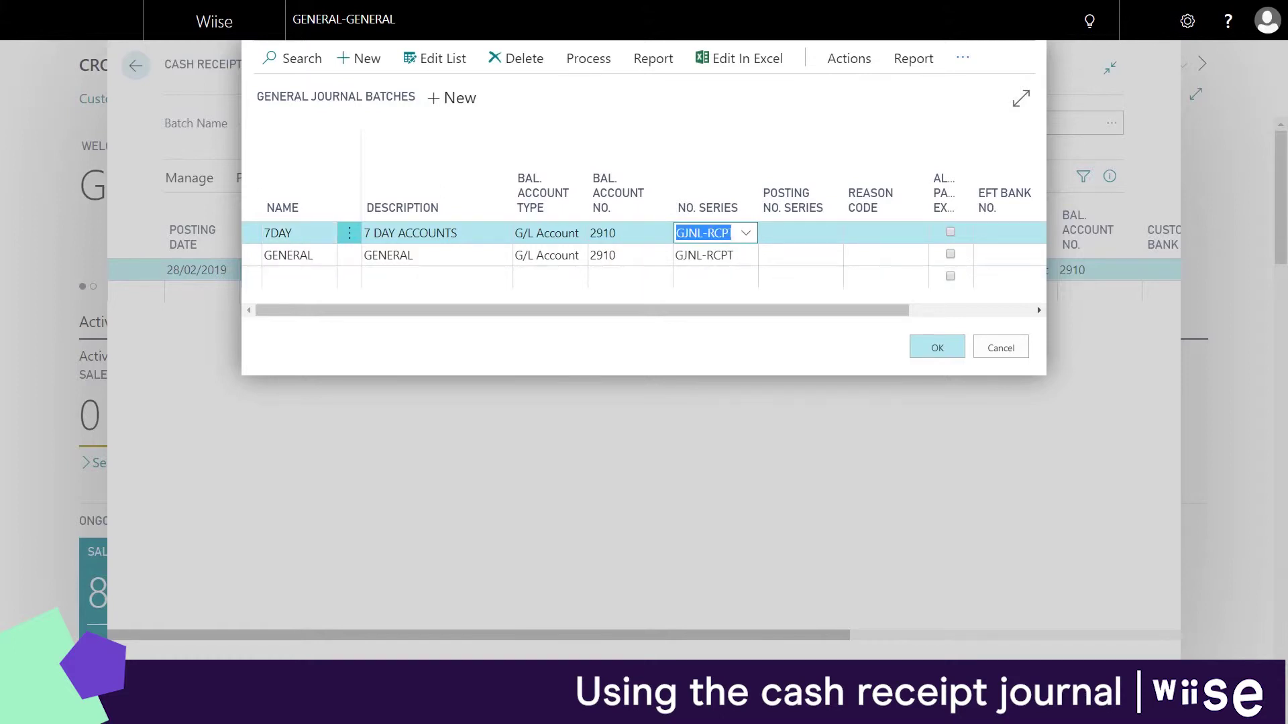
pyautogui.click(1020, 99)
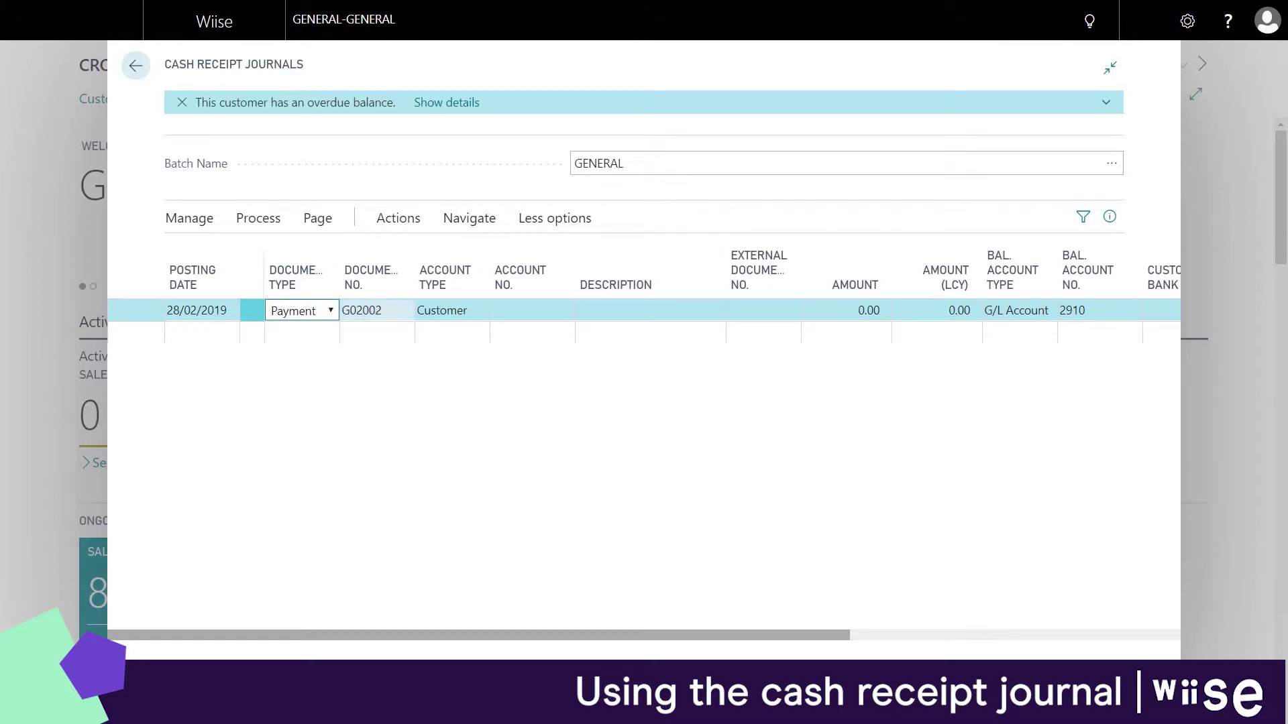
# - Enter "CUSTOMER INV NO." as the external document number on the payment line dated 28/02/2019
pyautogui.click(383, 305)
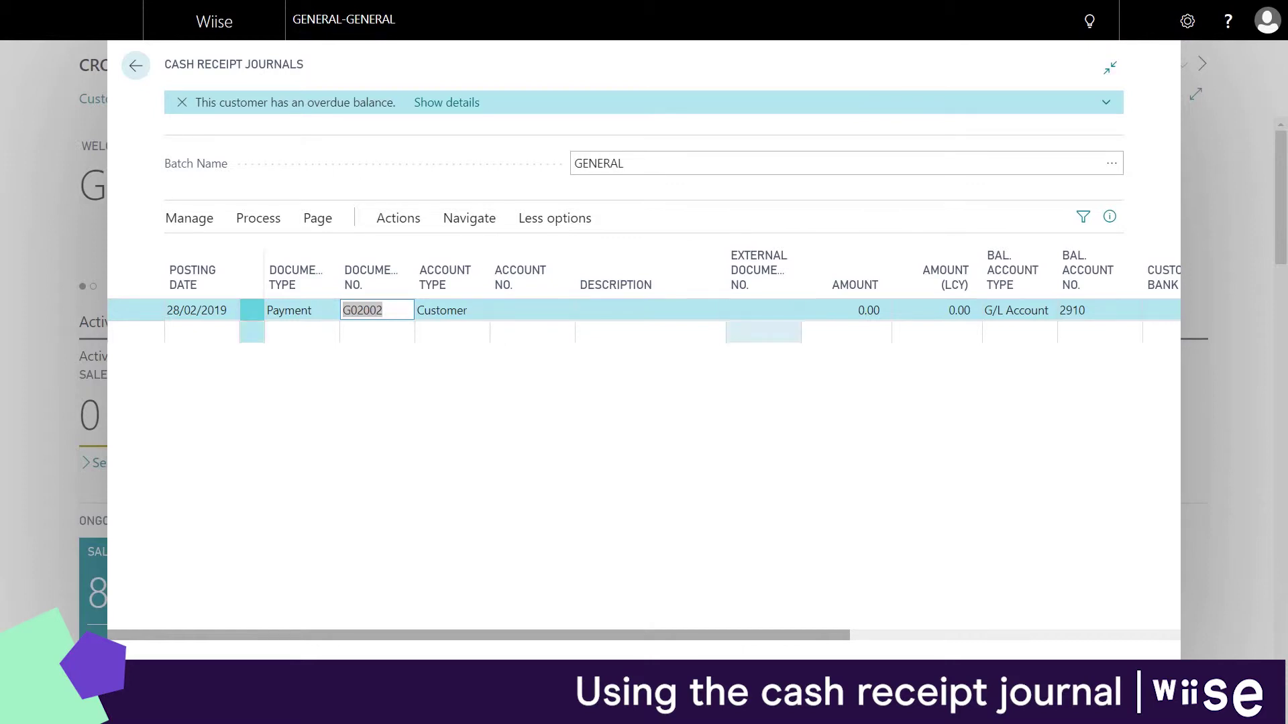
pyautogui.click(758, 309)
pyautogui.write('CUS')
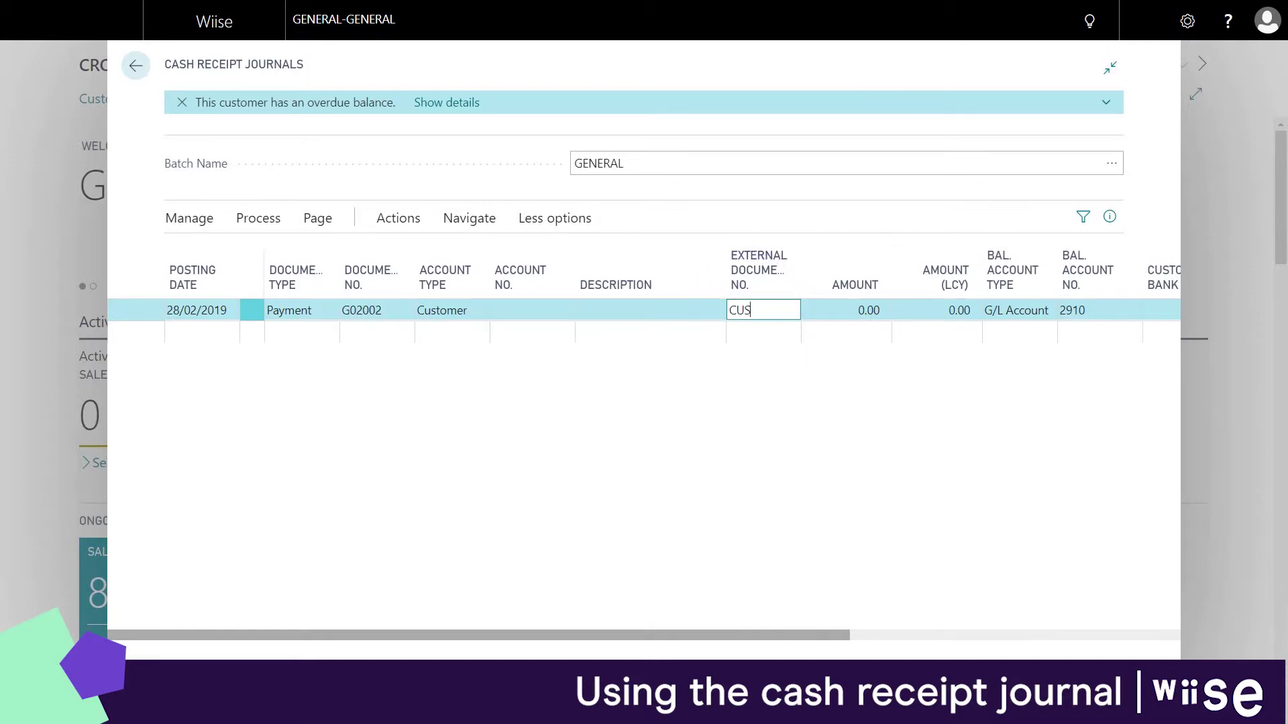
pyautogui.write('TOMER INV NO.')
pyautogui.press('Tab')
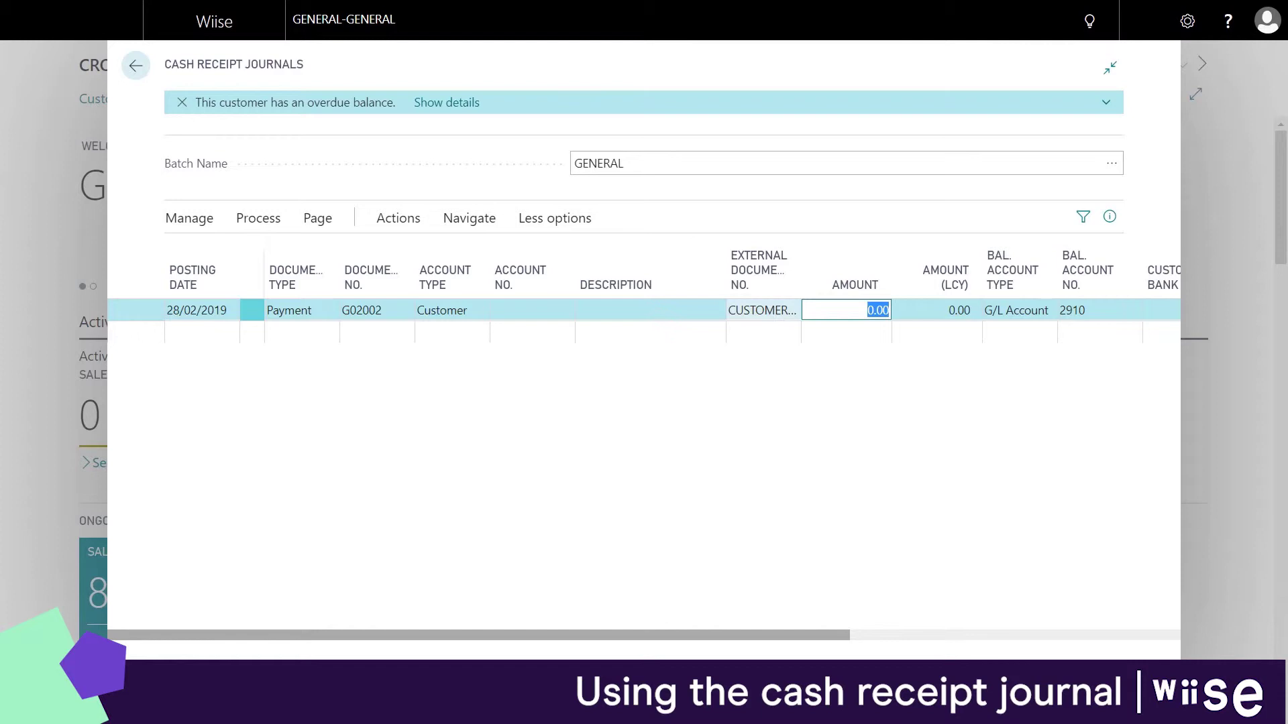
# - Set the payment line's account type to Customer and choose School of Fine Art as the account by searching for "school"
pyautogui.click(452, 310)
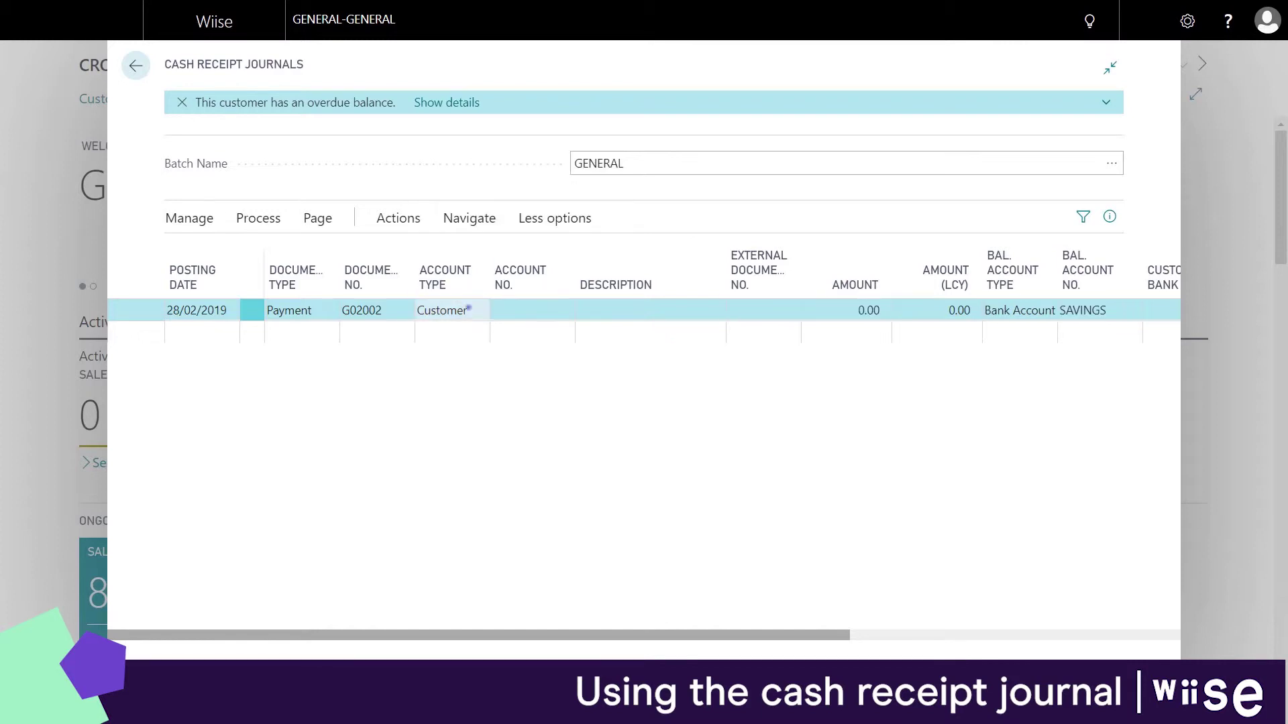
pyautogui.click(470, 310)
pyautogui.click(465, 360)
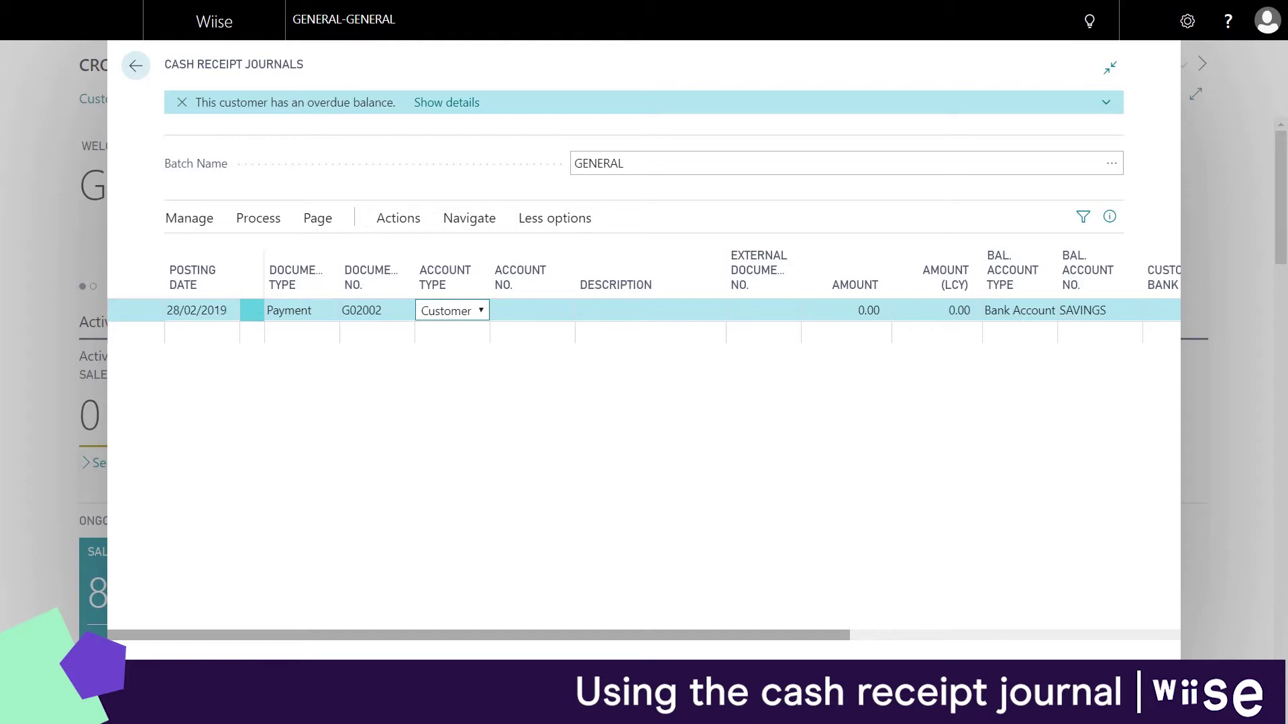
pyautogui.click(508, 309)
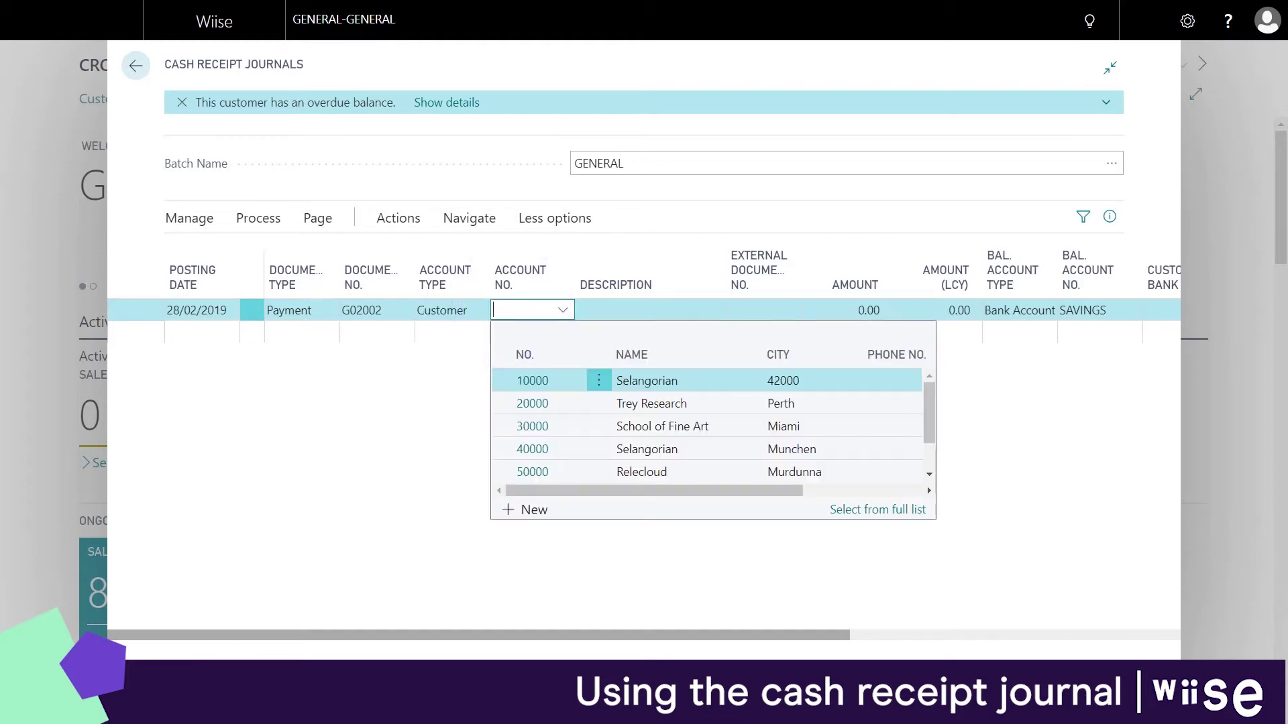
pyautogui.write('school')
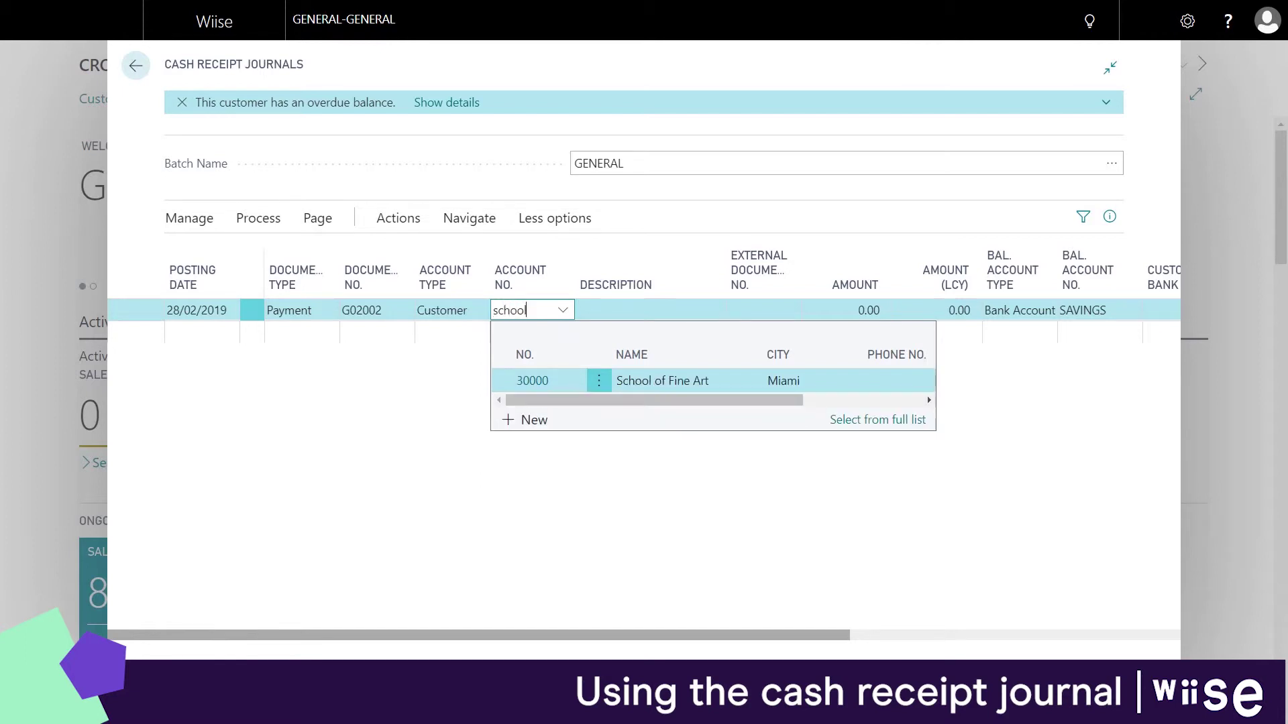
pyautogui.click(532, 380)
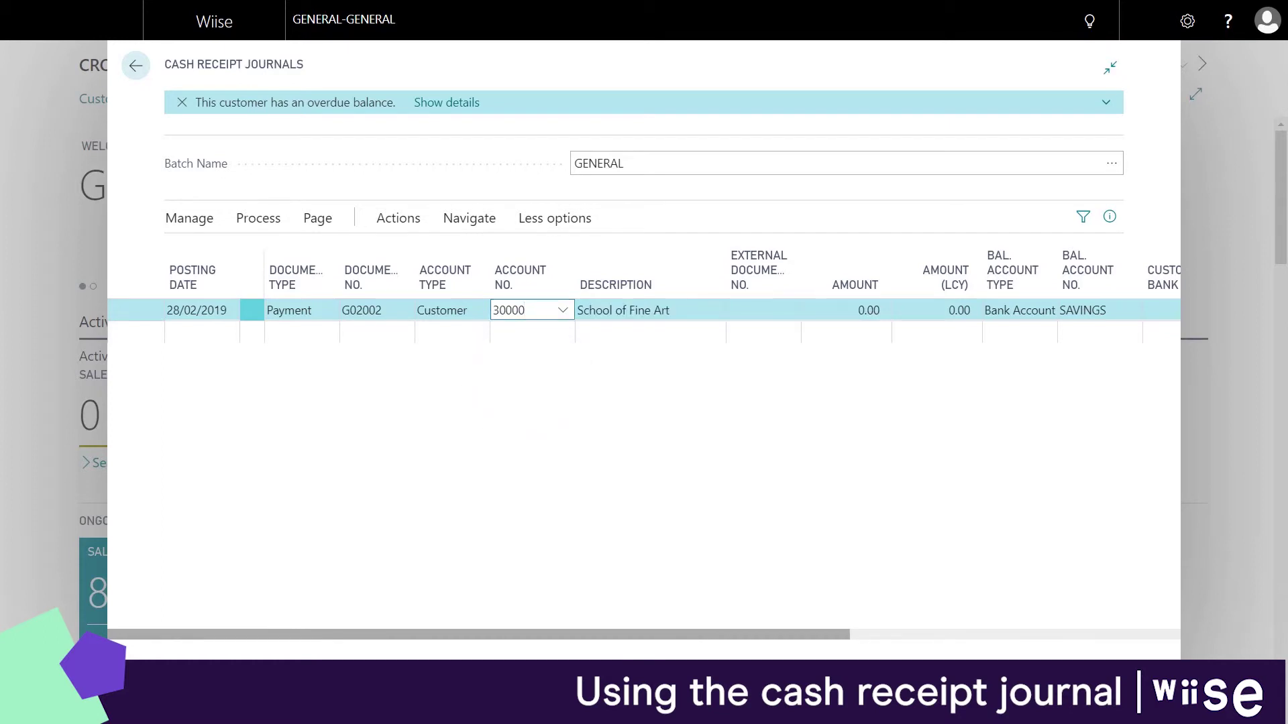
# - Apply the payment to School of Fine Art's invoices dated 28/01/2018 and 1/02/2018, setting the first one's amount to apply to 20000
pyautogui.click(258, 218)
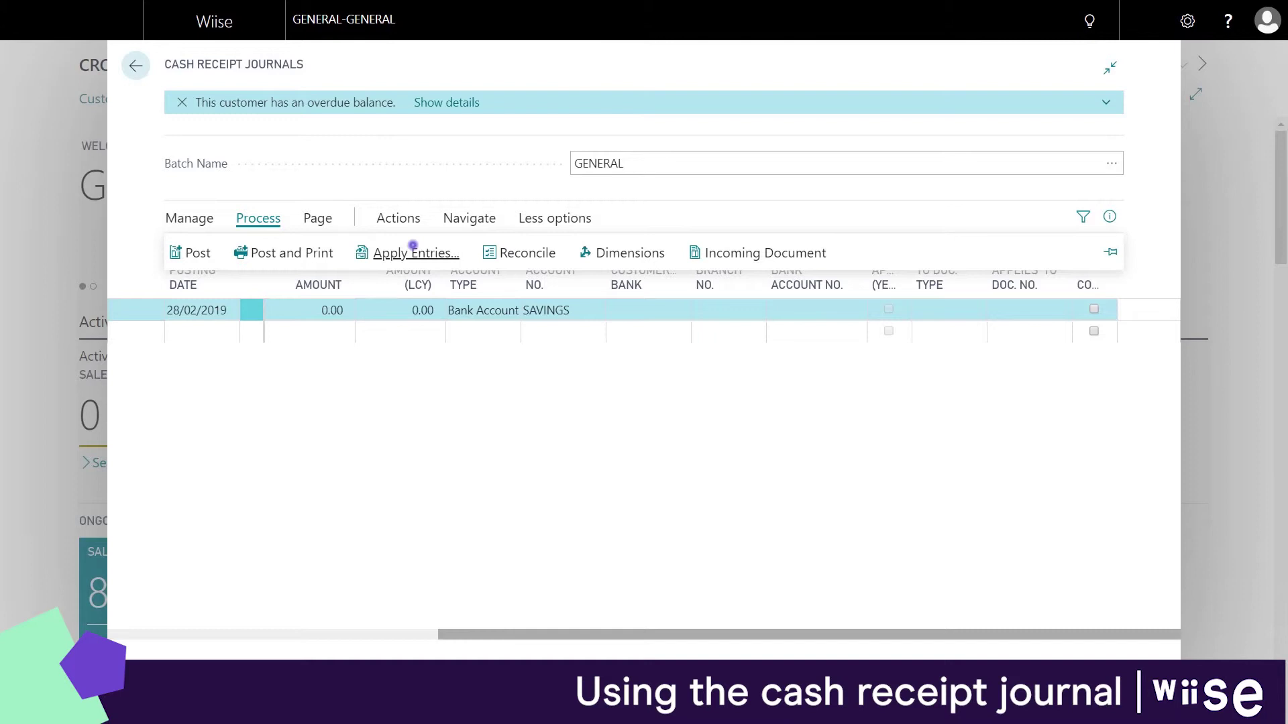
pyautogui.click(413, 248)
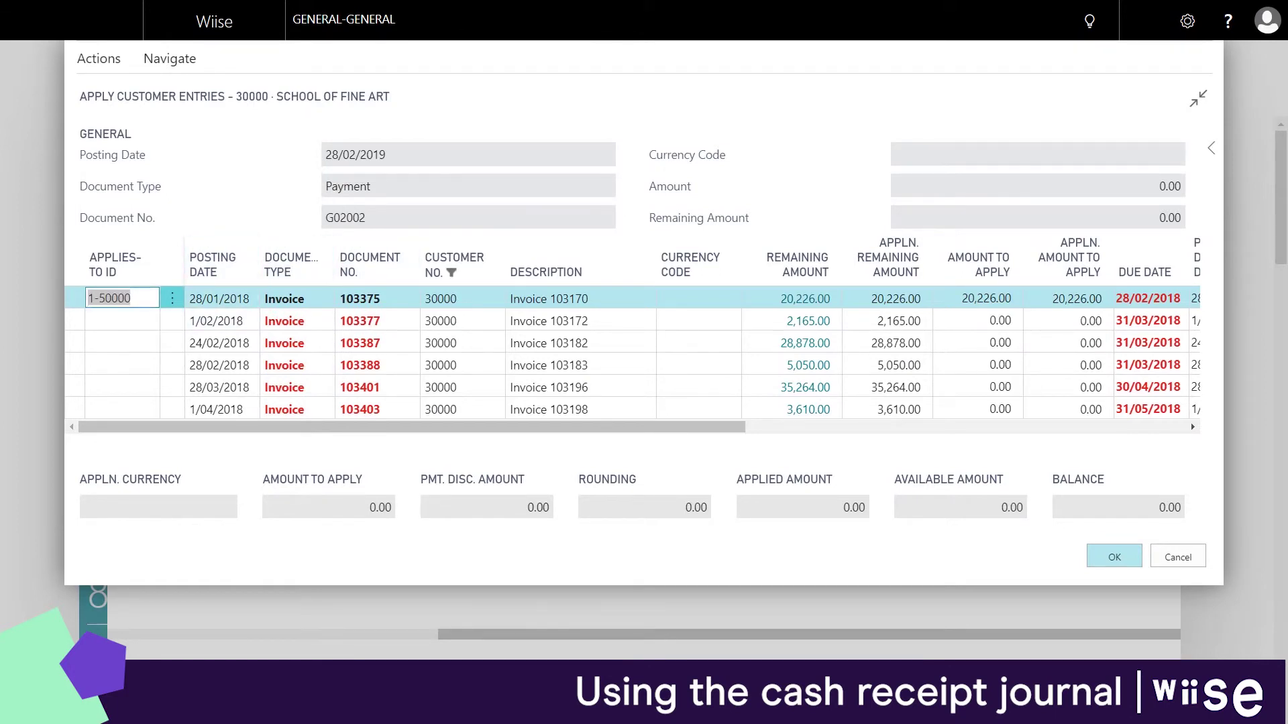
pyautogui.click(130, 297)
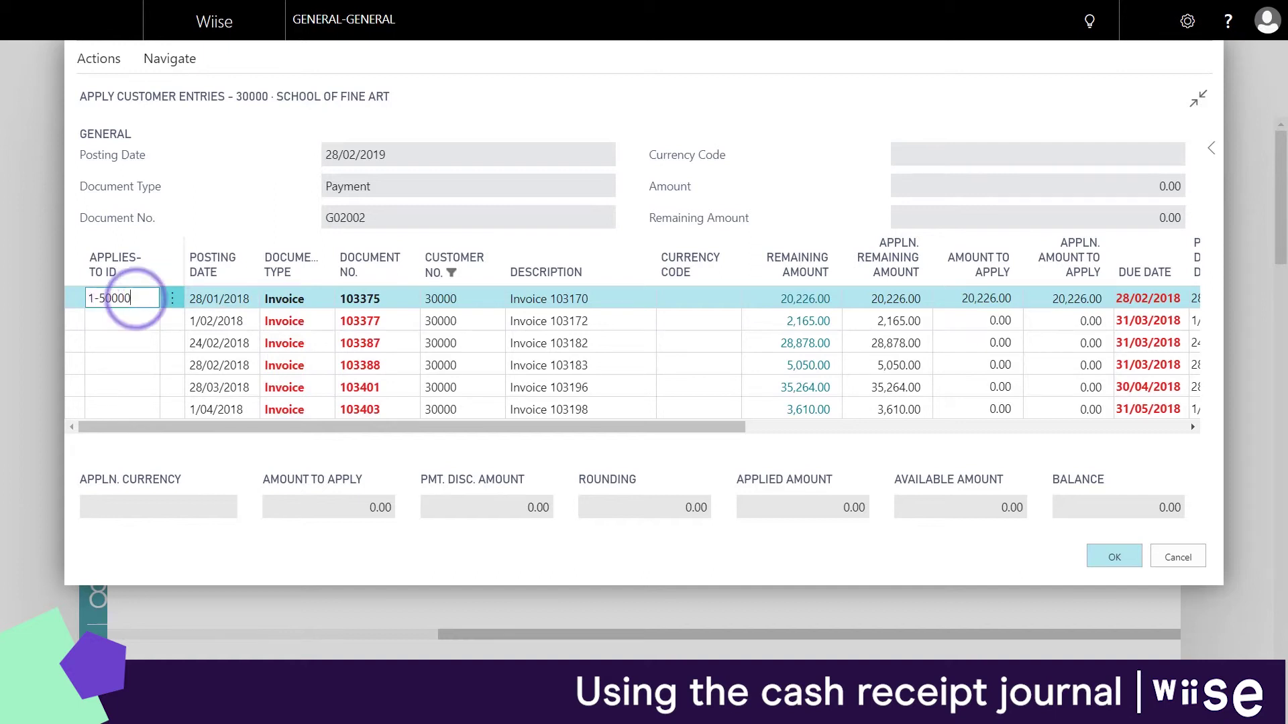
pyautogui.click(129, 320)
pyautogui.hotkey('shift', 'Down')
pyautogui.hotkey('shift', 'F11')
pyautogui.write('20000')
pyautogui.press('Tab')
pyautogui.click(1112, 556)
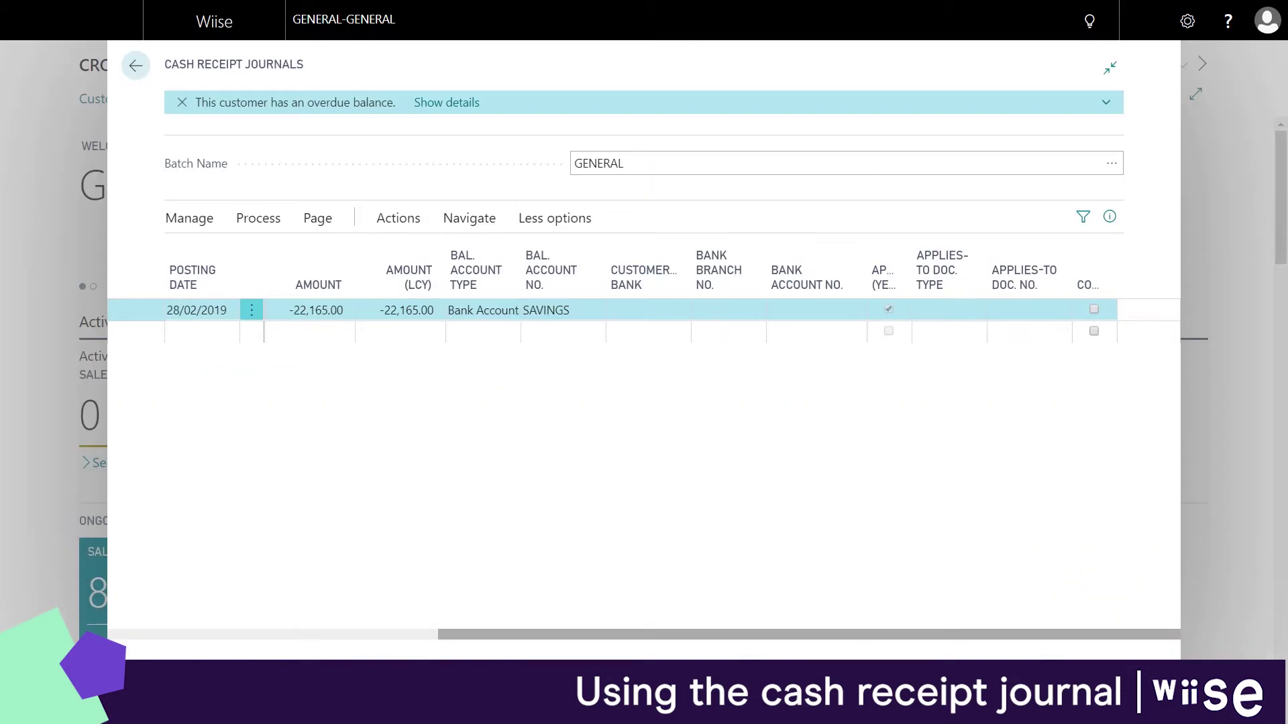
# - Review the payment line's columns, checking its amount, balancing account type and number, and applied status
pyautogui.click(379, 633)
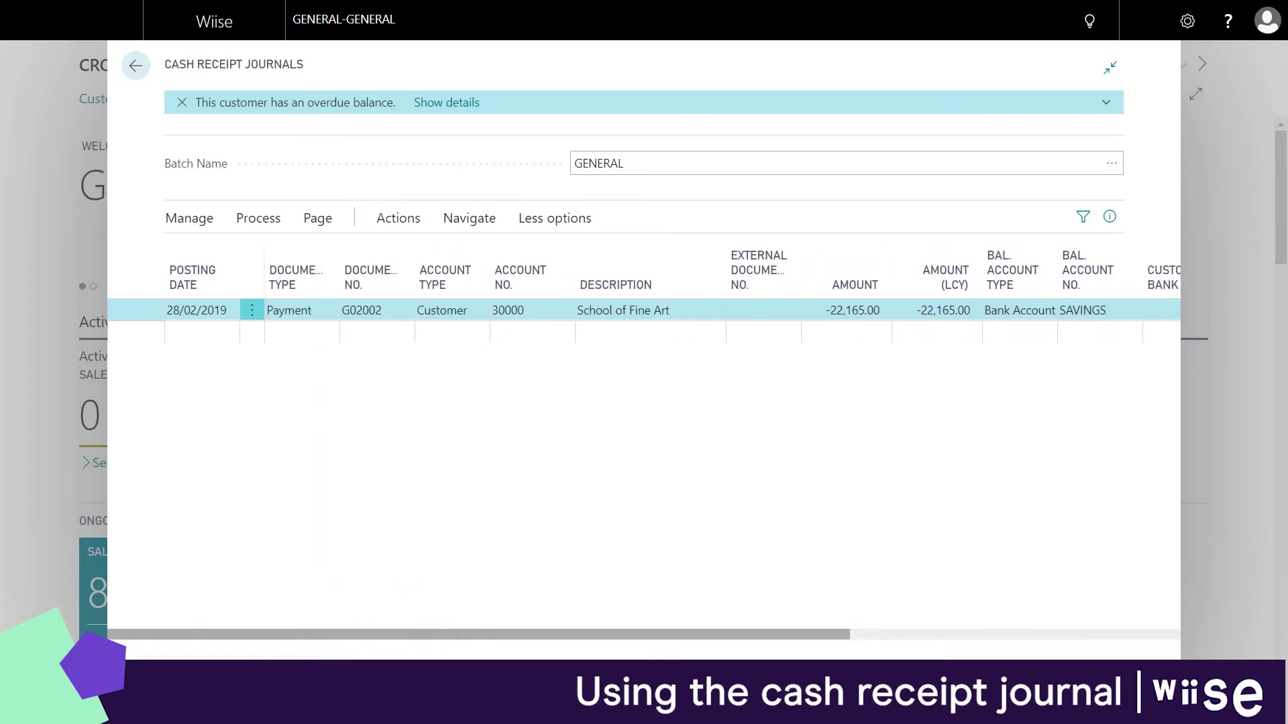
pyautogui.click(985, 633)
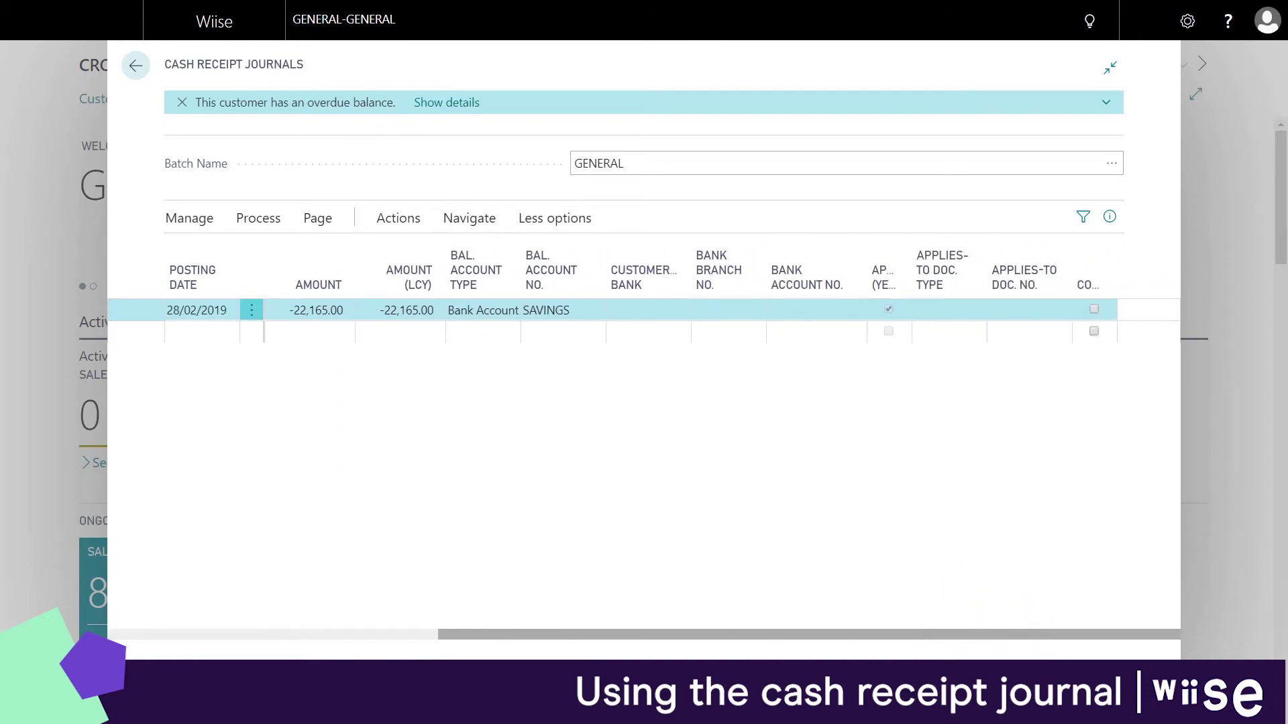
pyautogui.moveTo(560, 269)
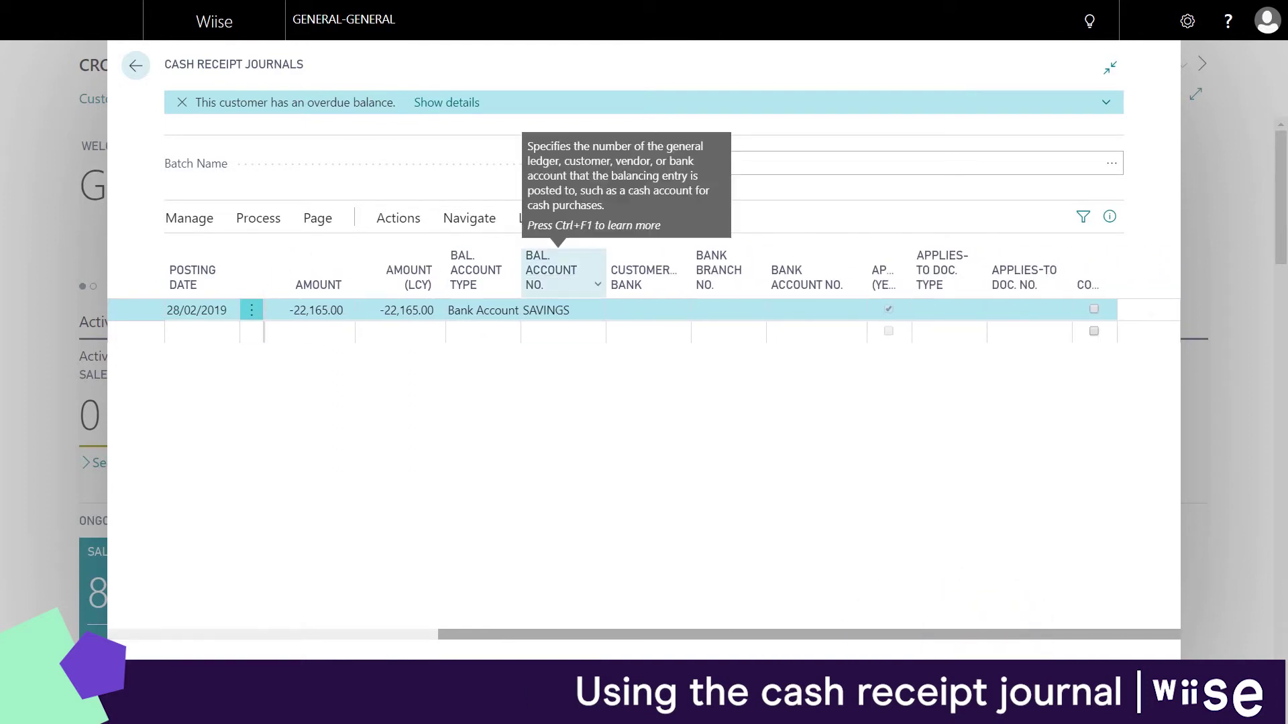
pyautogui.moveTo(483, 268)
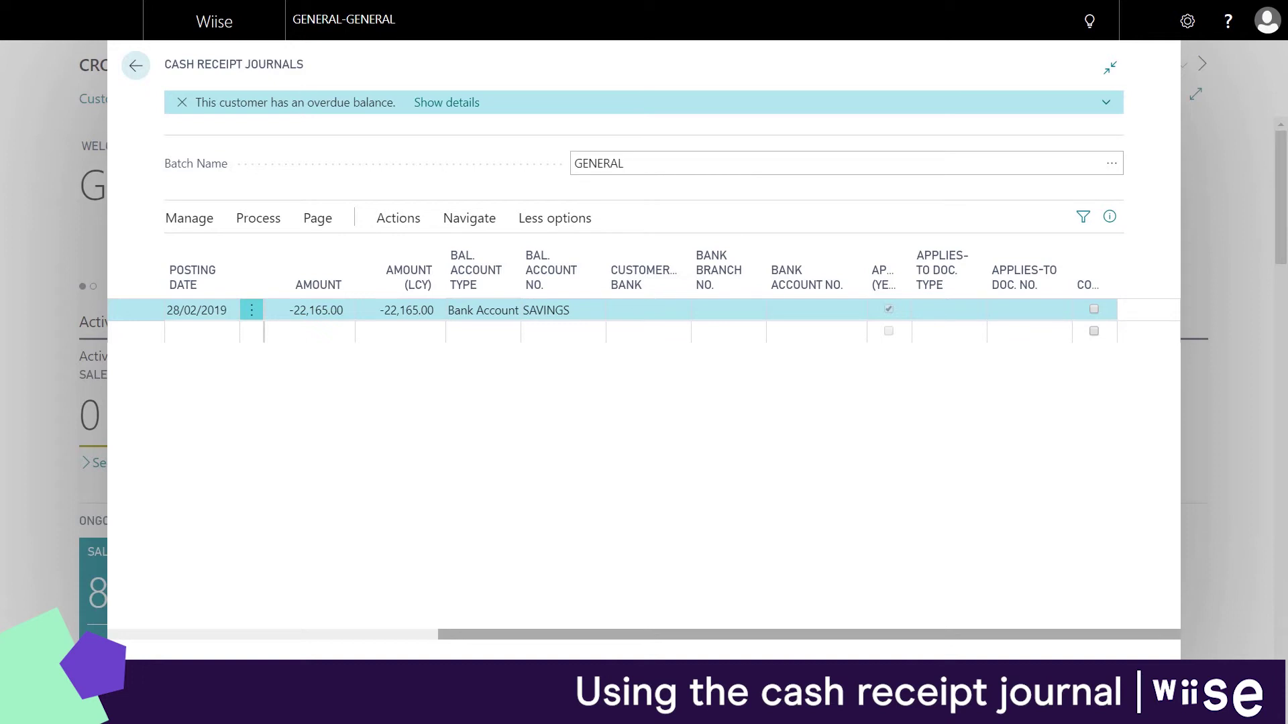
pyautogui.click(353, 634)
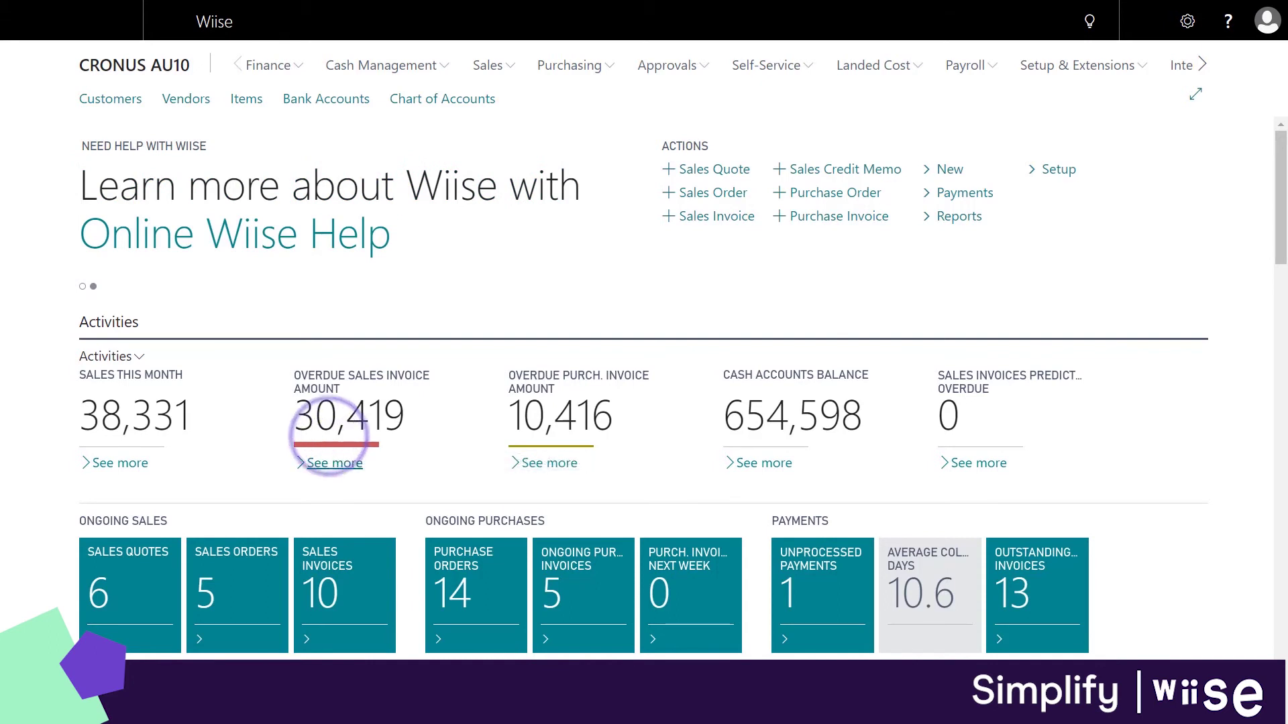
# - Open the customer ledger entries that make up the overdue sales invoice amount
pyautogui.click(334, 462)
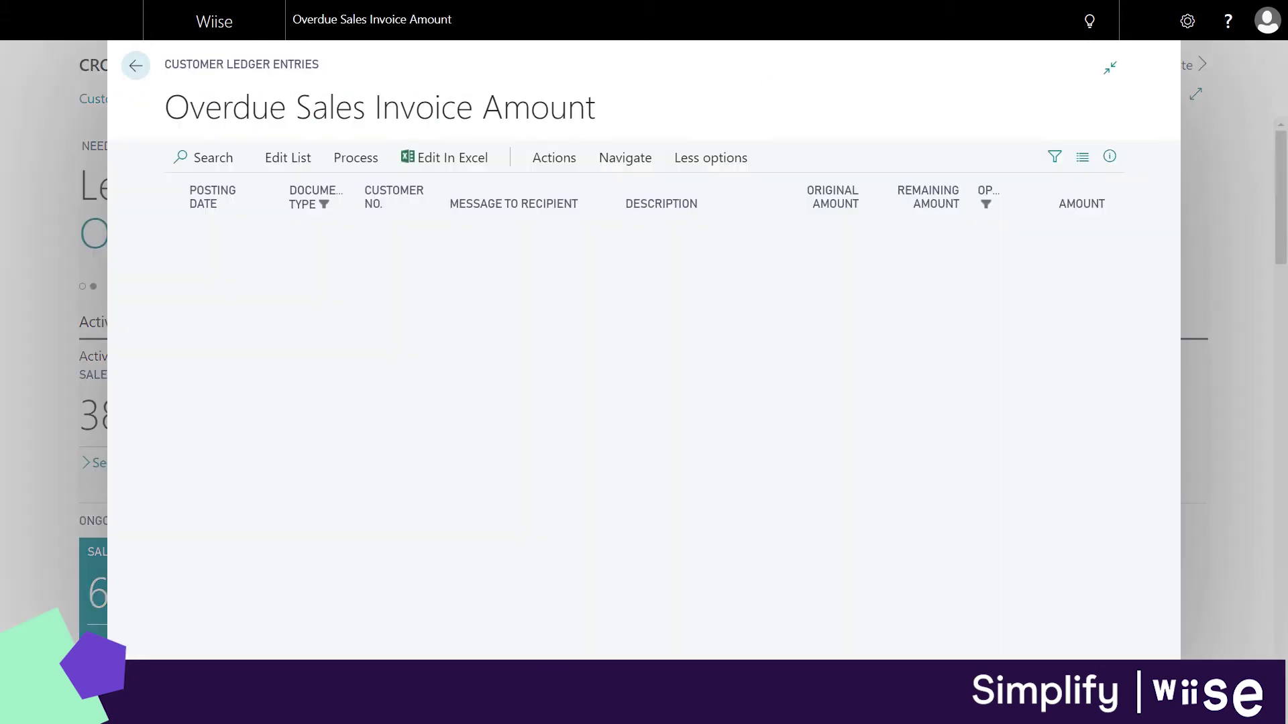
# - Bring up the email for Trey Research's sales invoice and follow its payment link to proceed with paying the outstanding amount
pyautogui.click(222, 230)
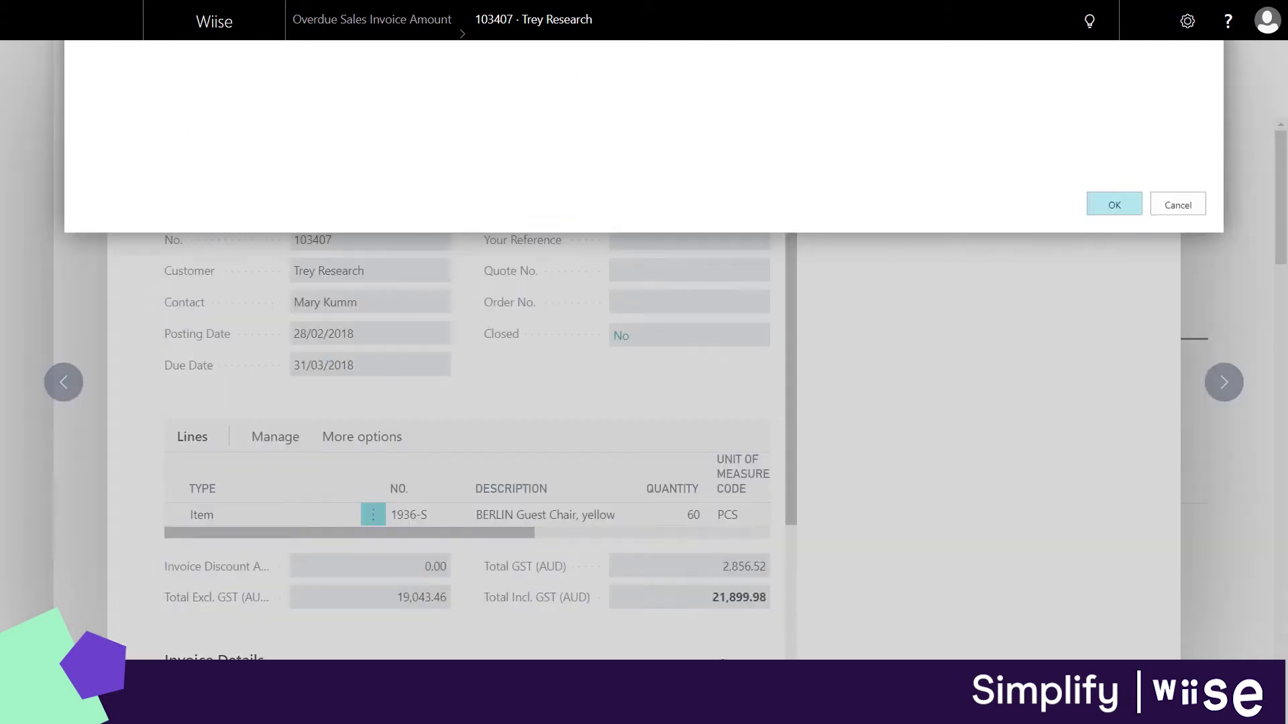
pyautogui.press('Return')
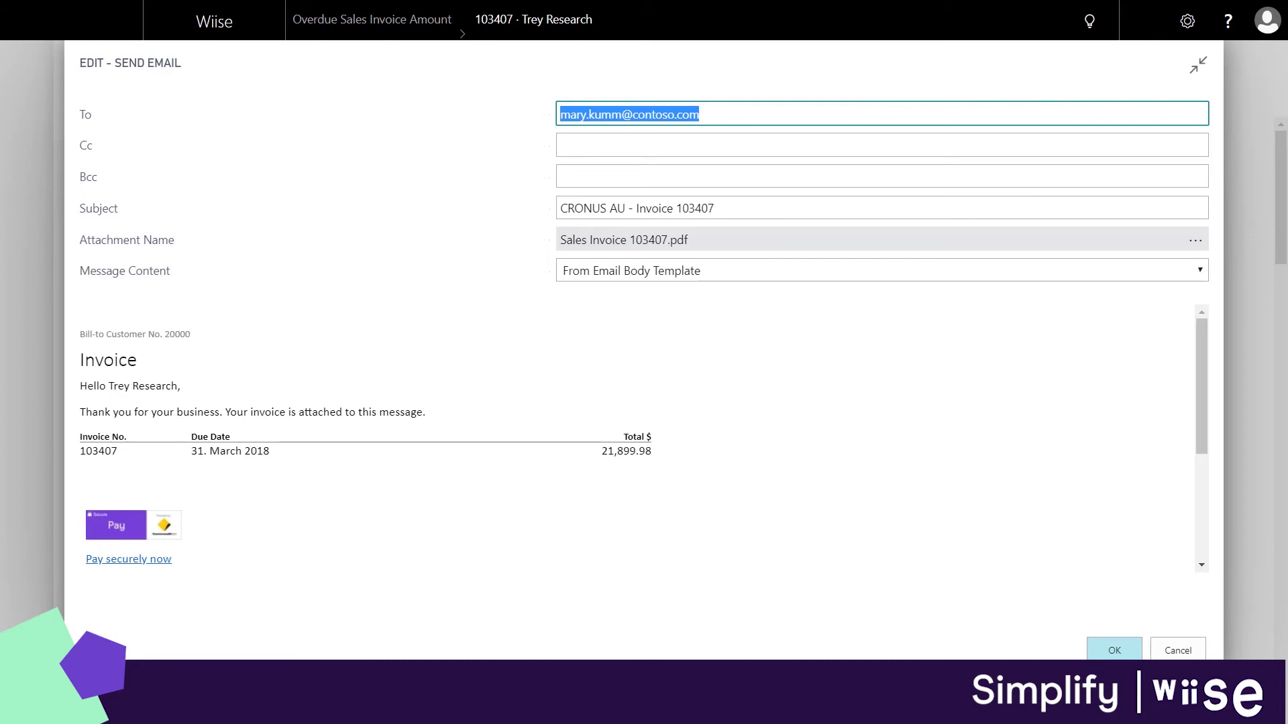
pyautogui.click(116, 525)
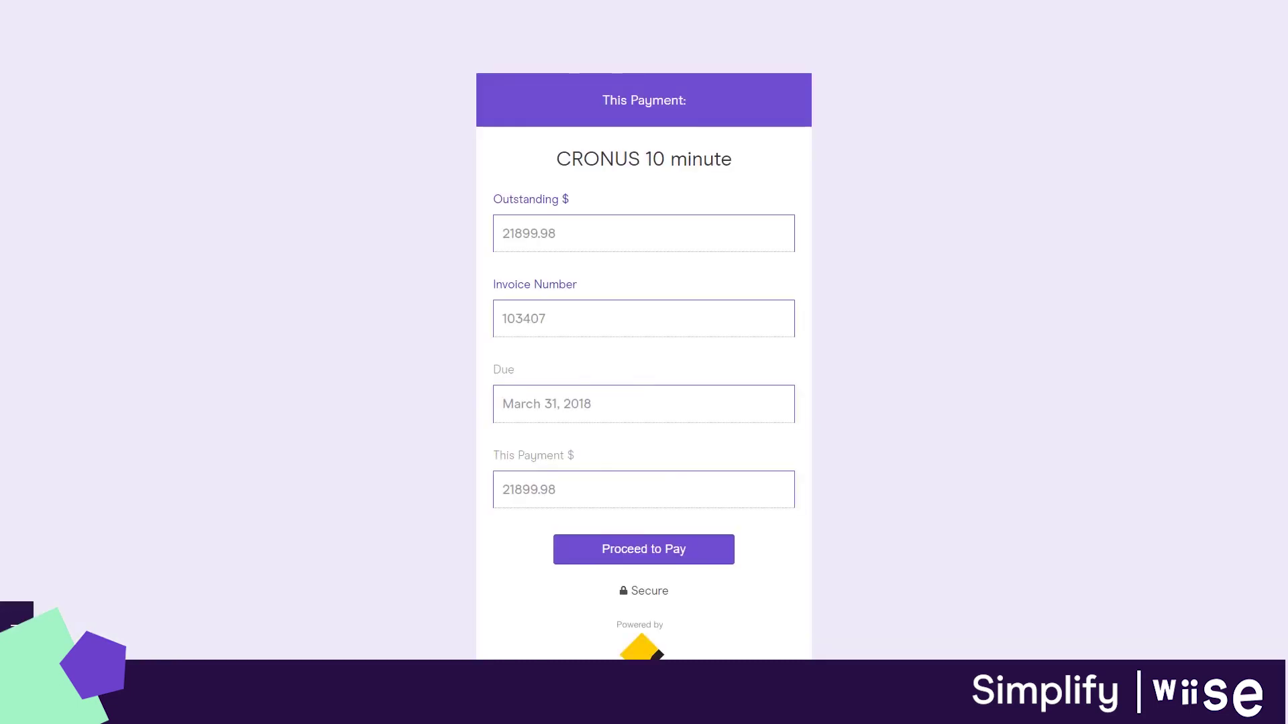
pyautogui.click(631, 546)
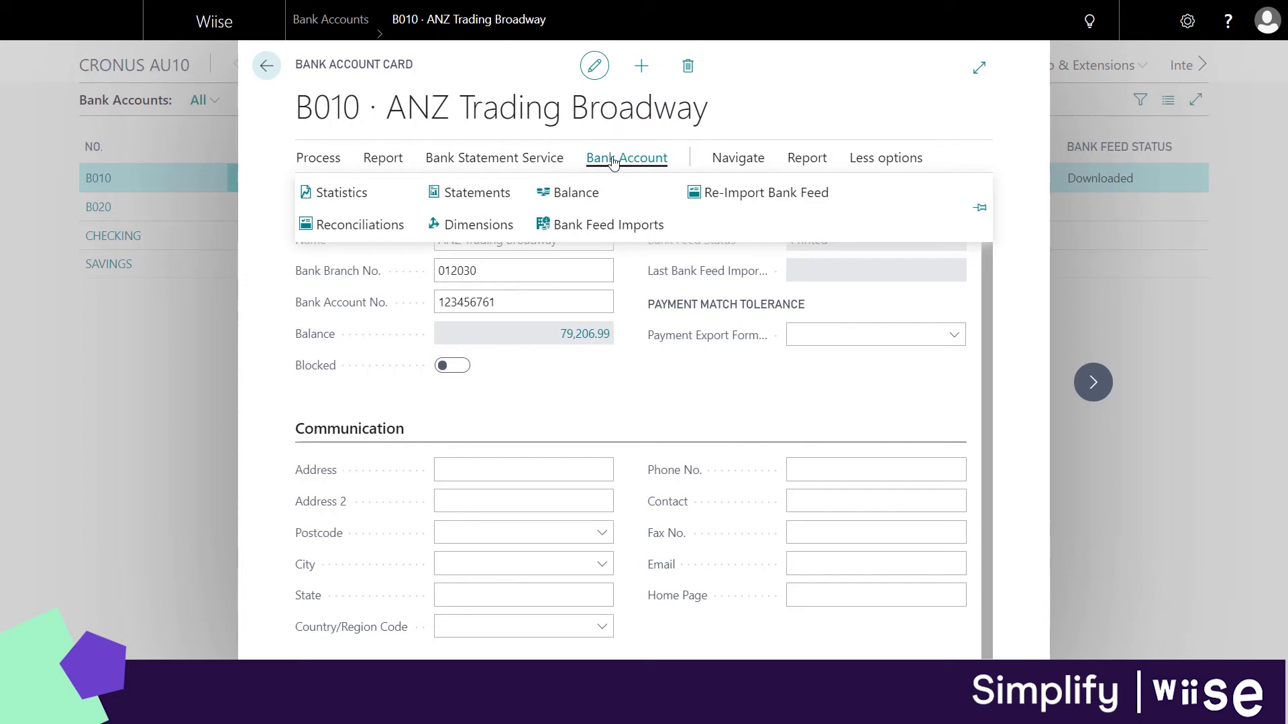
# - Open the ANZ Trading Broadway bank account's reconciliation for statement 1, dated 1/05/2018
pyautogui.click(383, 227)
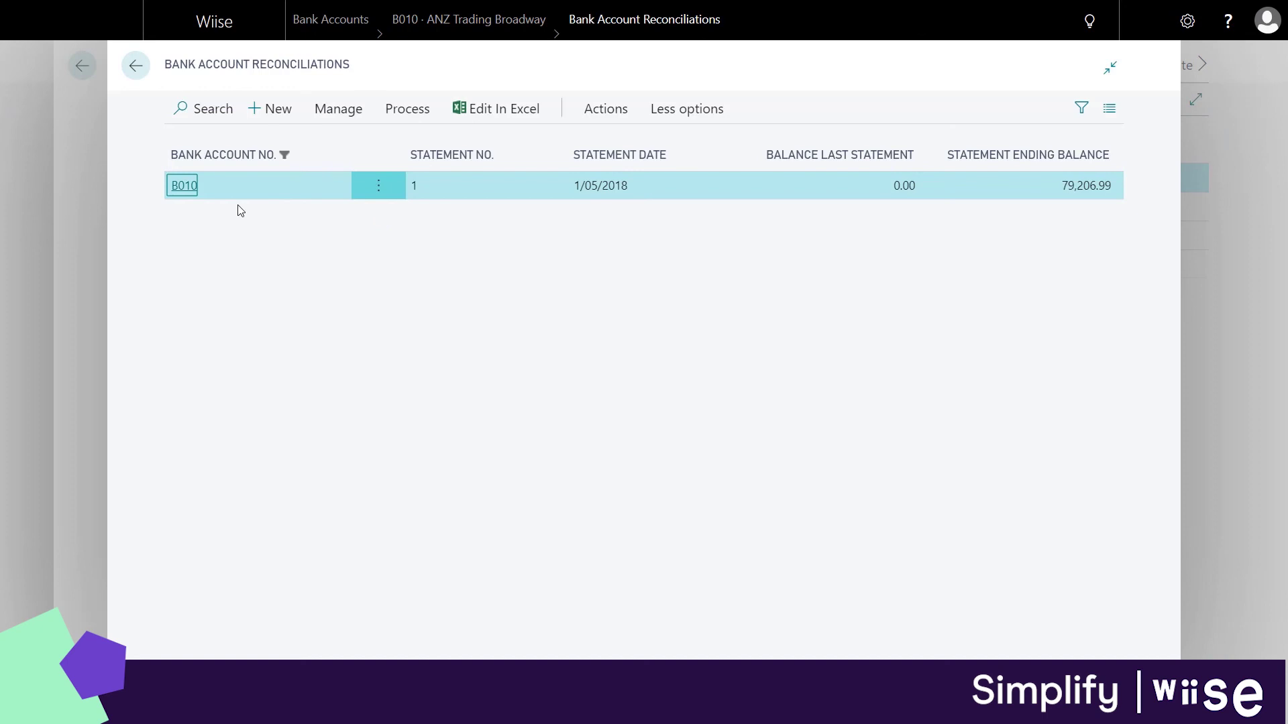
pyautogui.click(188, 189)
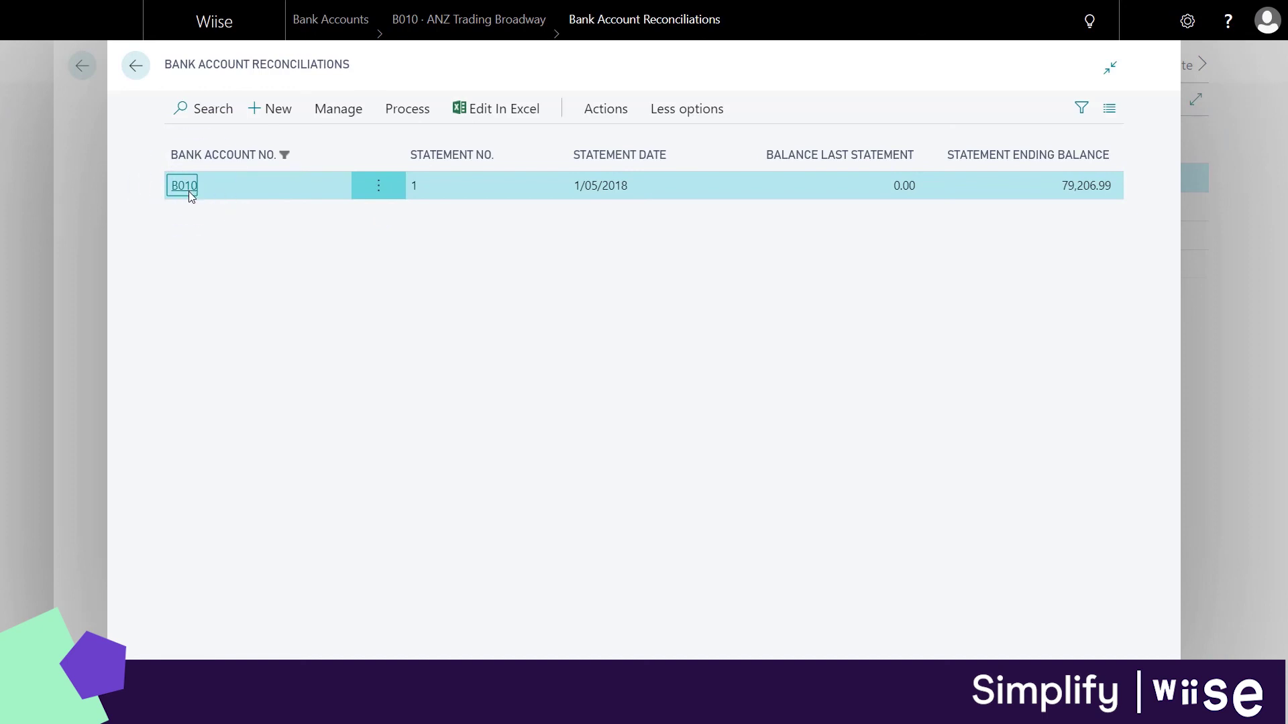